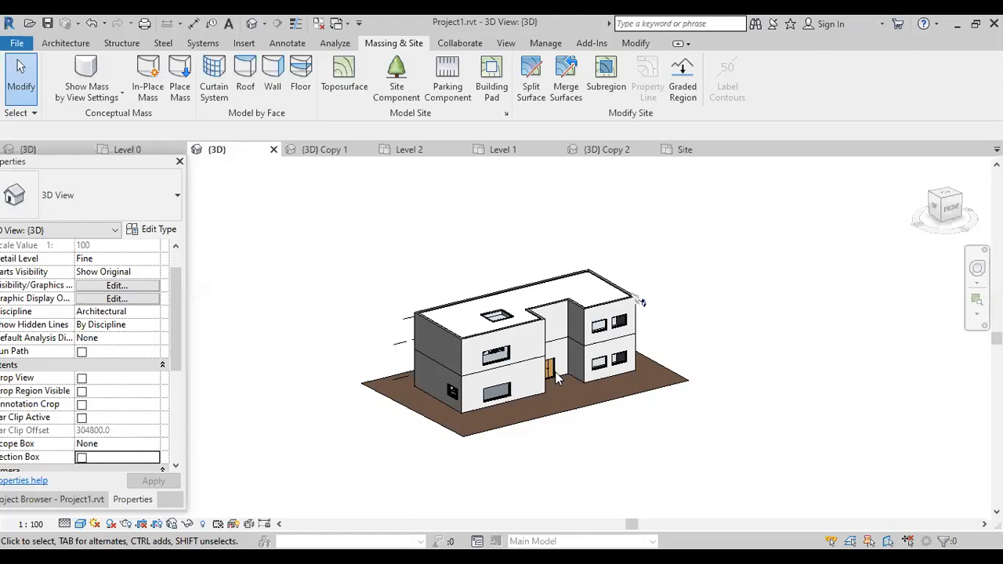
Step: Turn on the 3D view's section box and adjust its faces around the building and the site
shift+middle_drag(478, 380, 472, 384)
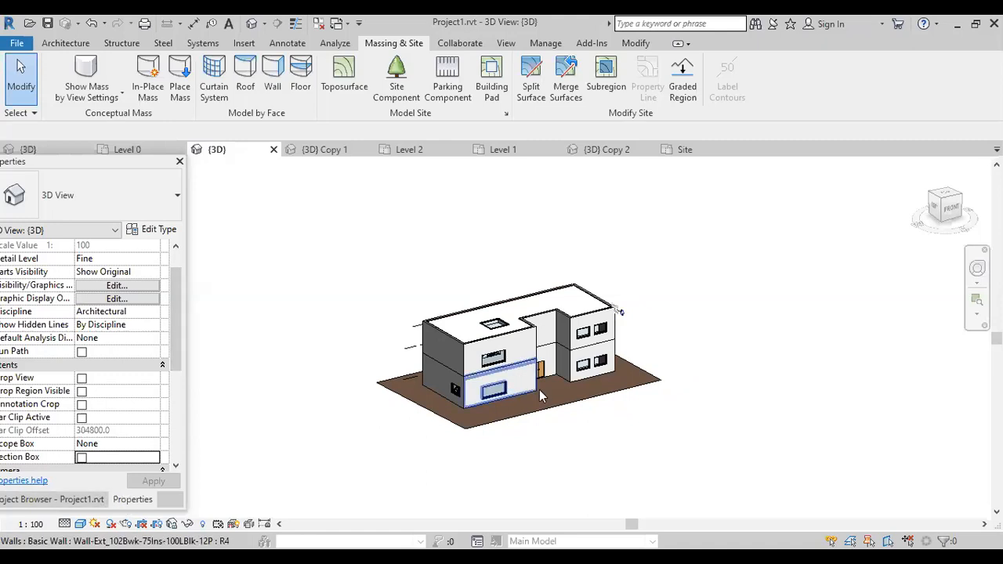
scroll(540, 390, up, 2)
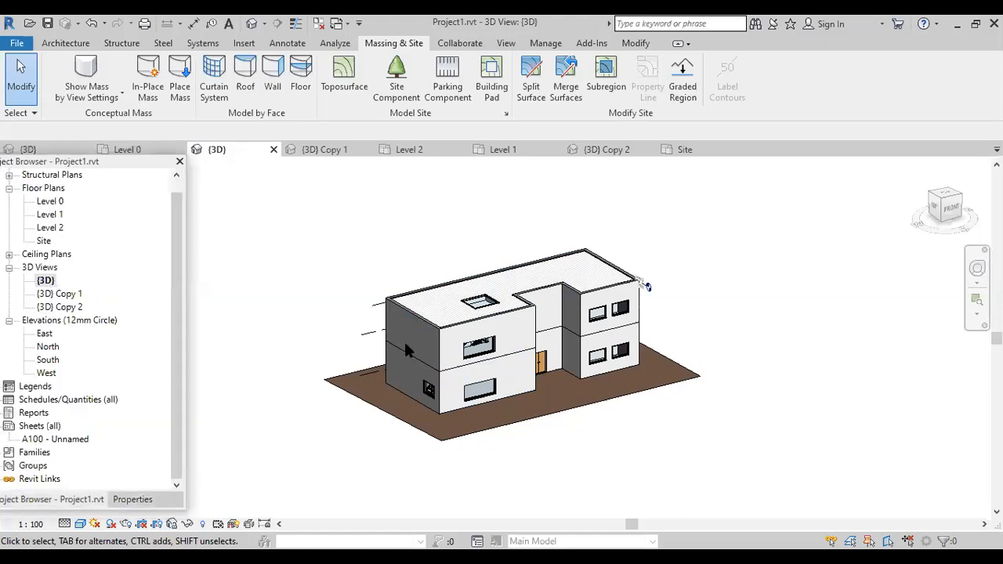
click(132, 500)
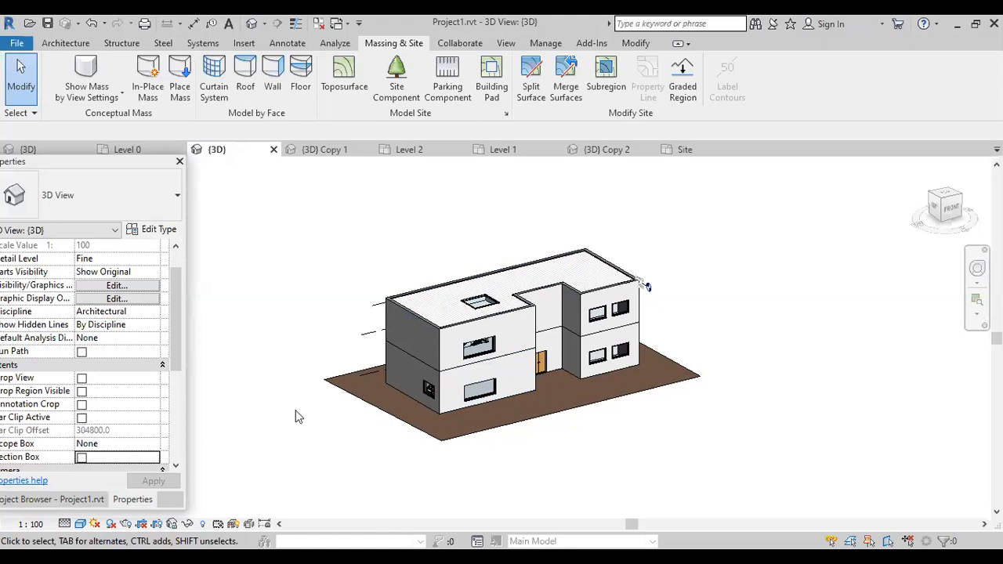
click(328, 389)
drag(371, 377, 392, 369)
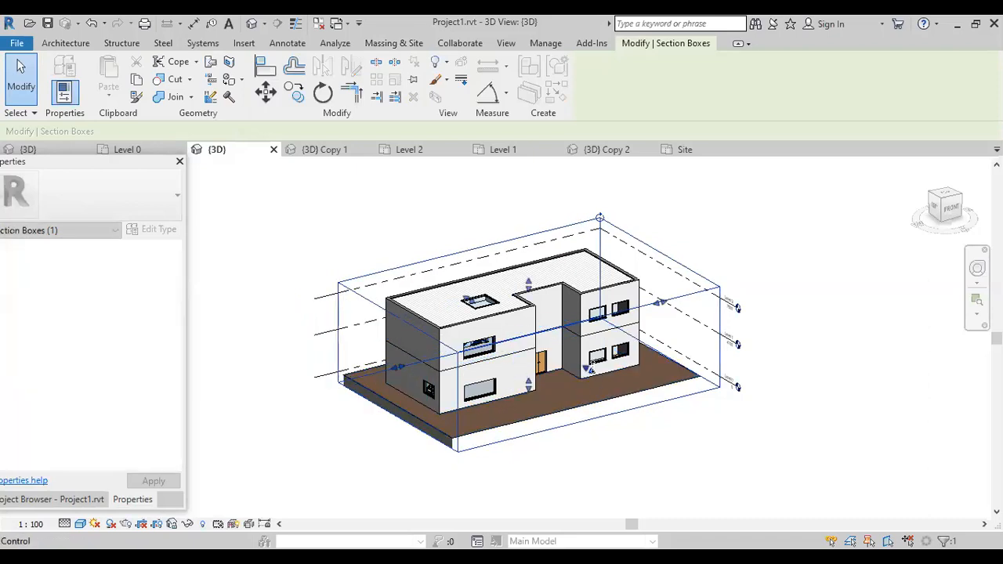
drag(591, 367, 594, 369)
click(762, 503)
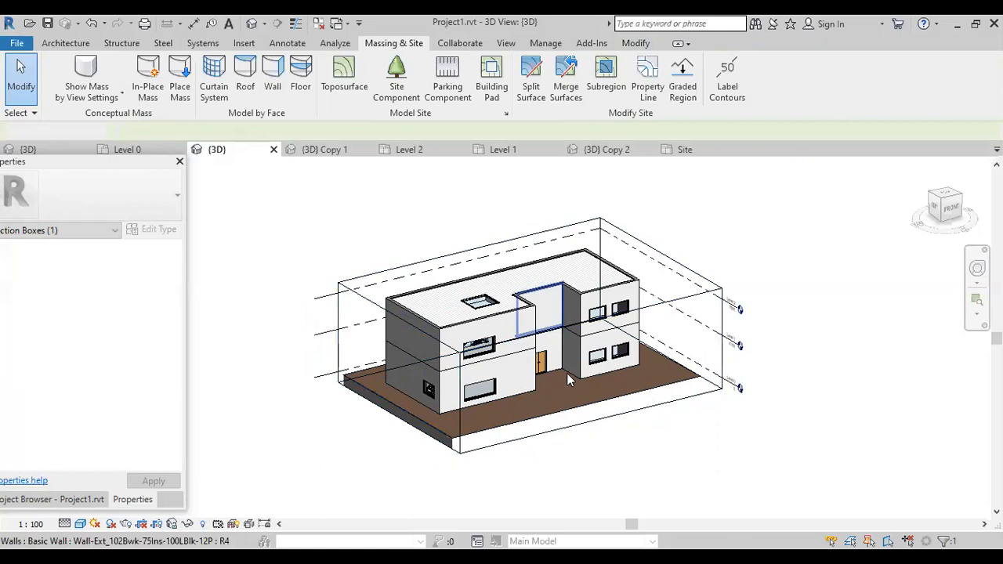
Step: Duplicate the {3D} view without detailing
click(88, 503)
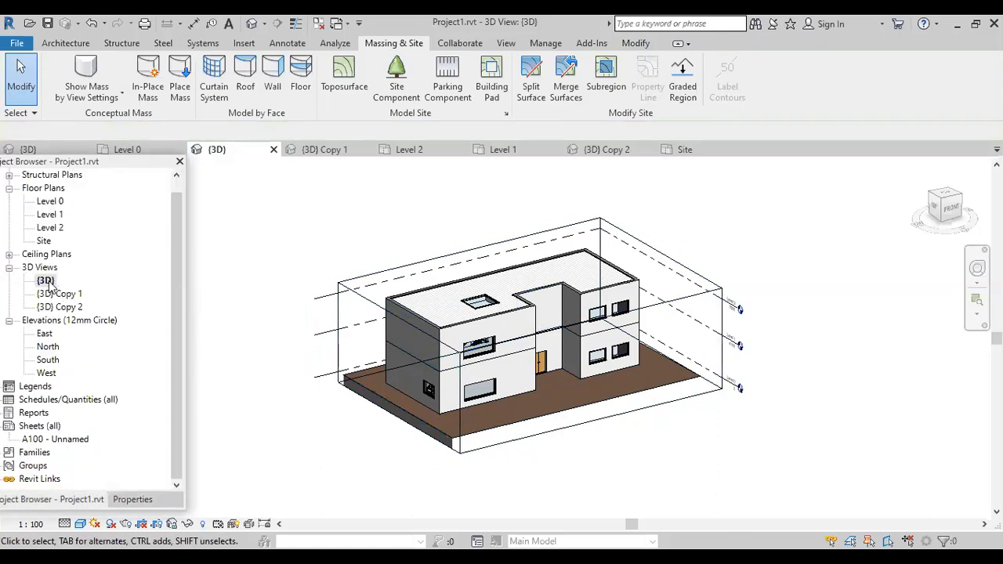
right_click(46, 284)
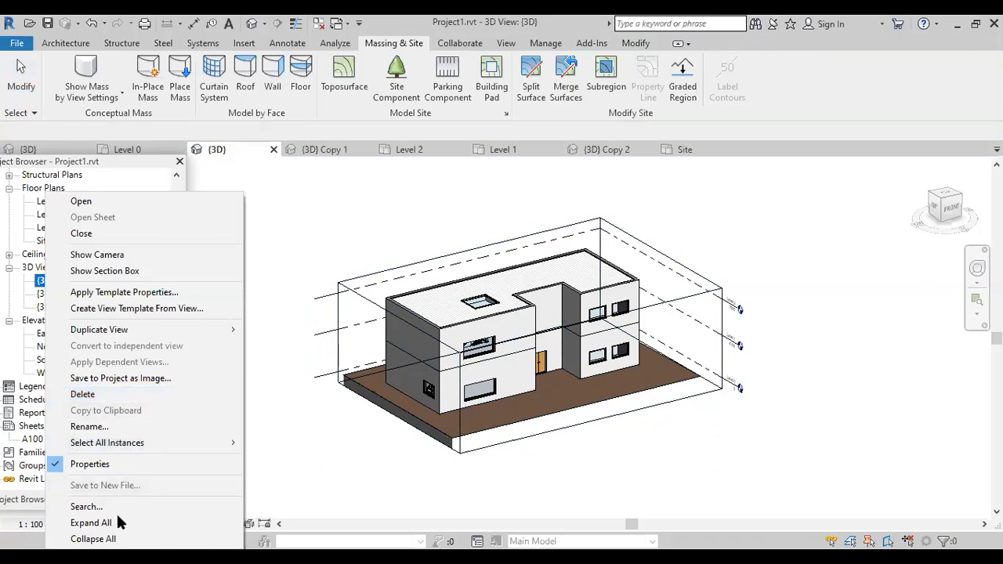
mouse_move(228, 330)
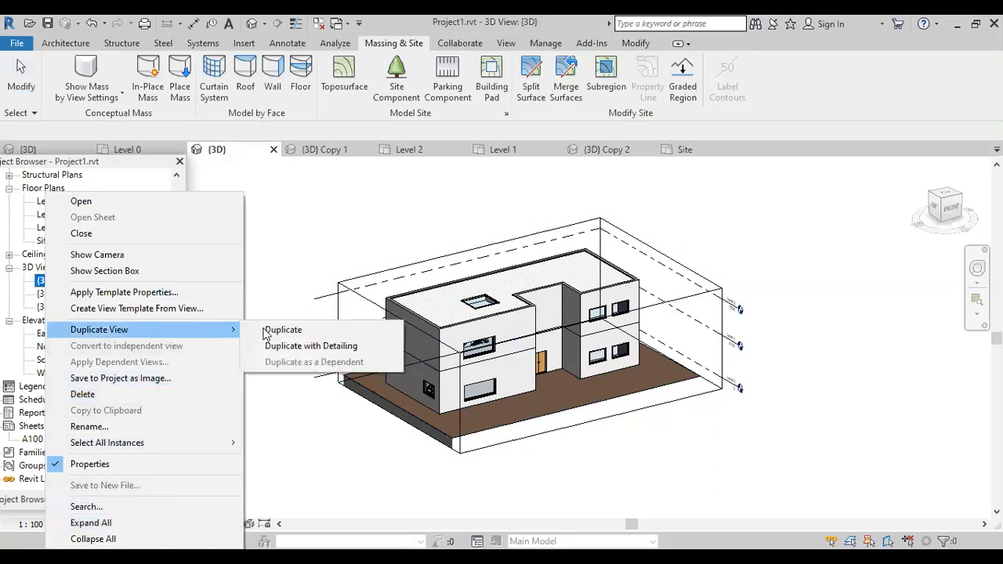
click(280, 329)
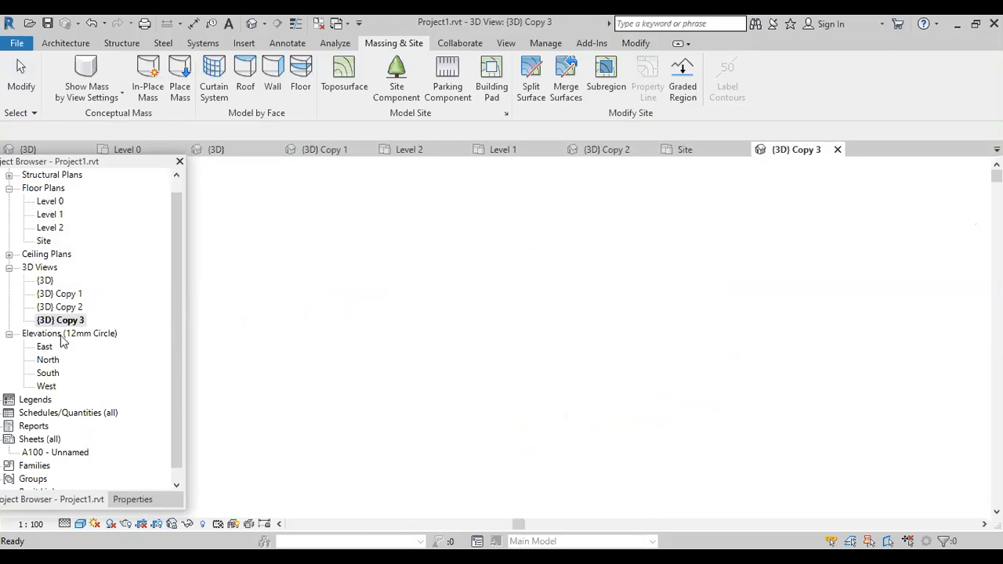
Step: Start a DWG export of the duplicated 3D view and open the export setup settings for modification
click(23, 45)
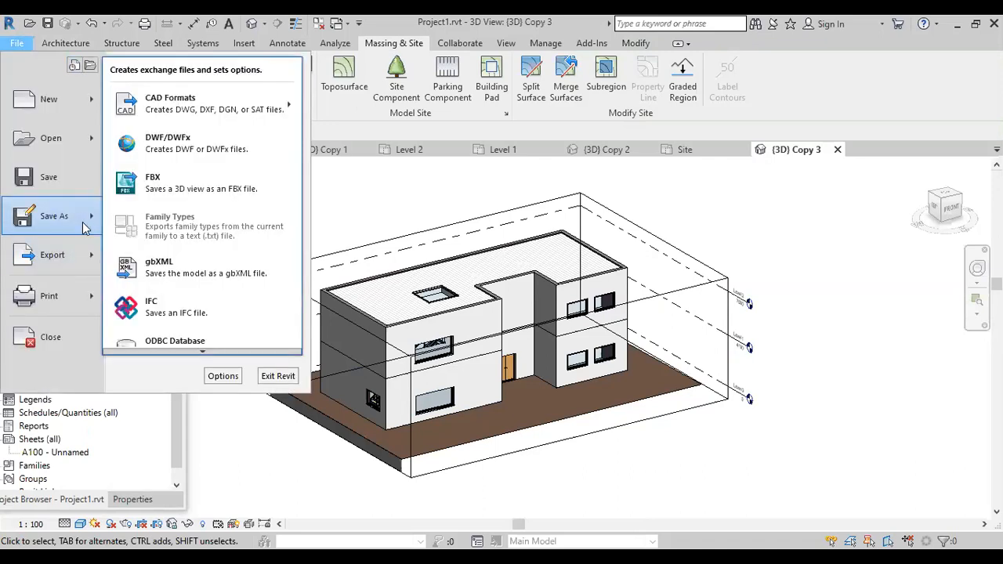
mouse_move(82, 218)
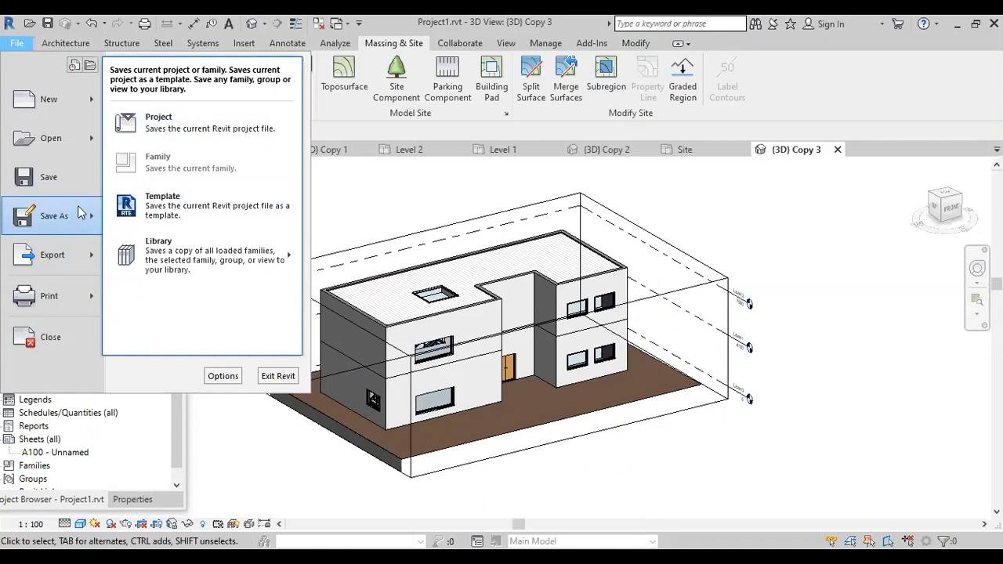
mouse_move(98, 261)
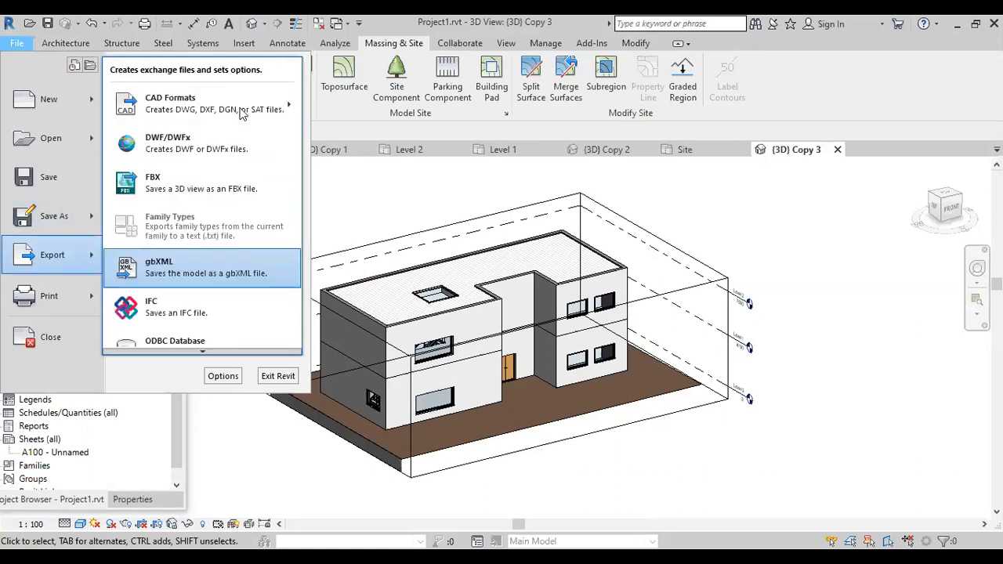
mouse_move(258, 108)
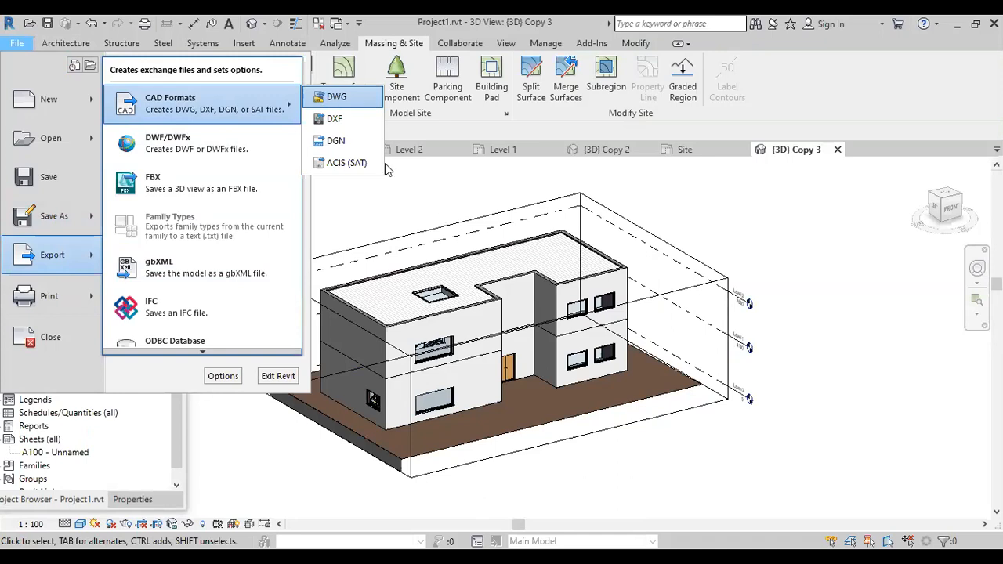
click(333, 99)
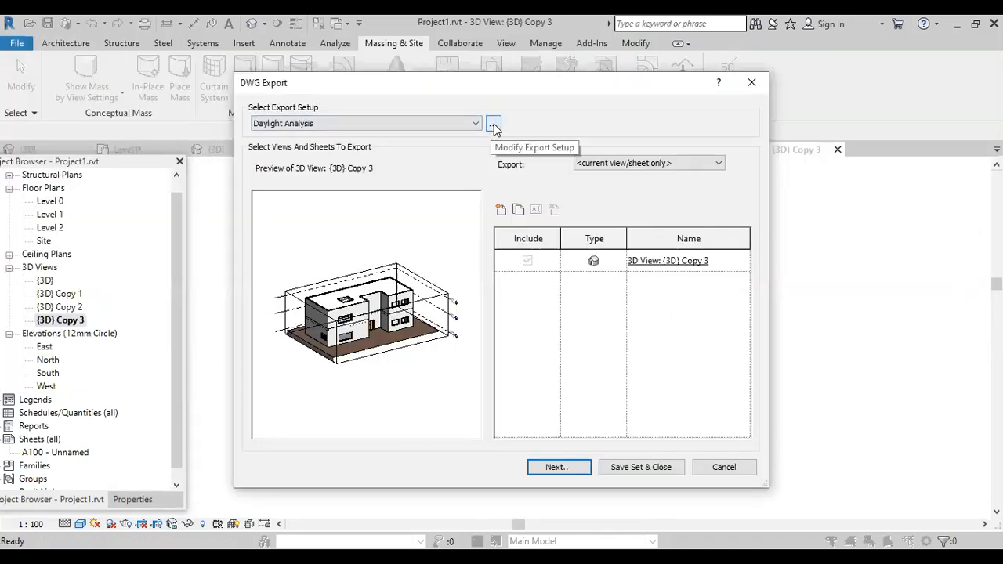
click(494, 126)
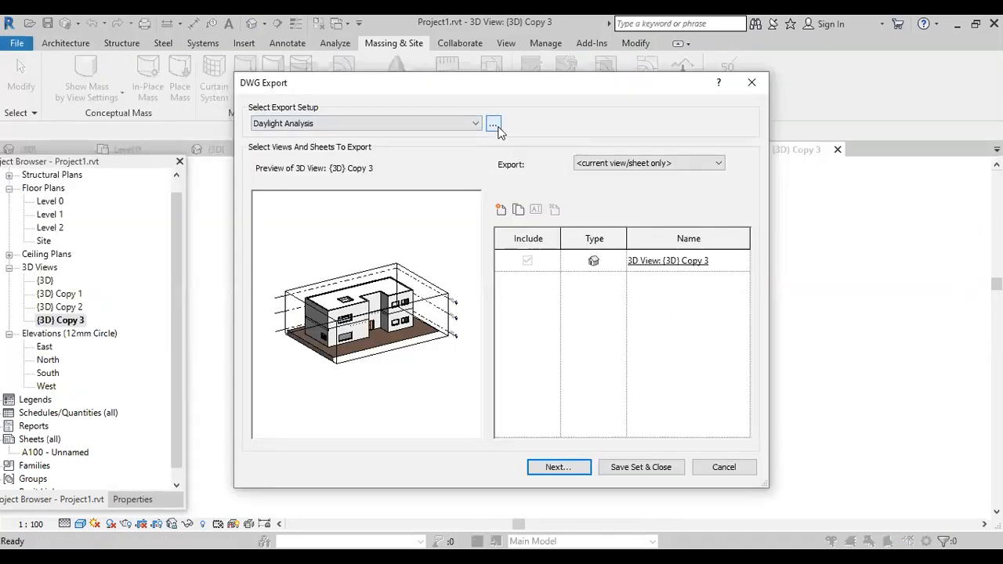
click(494, 127)
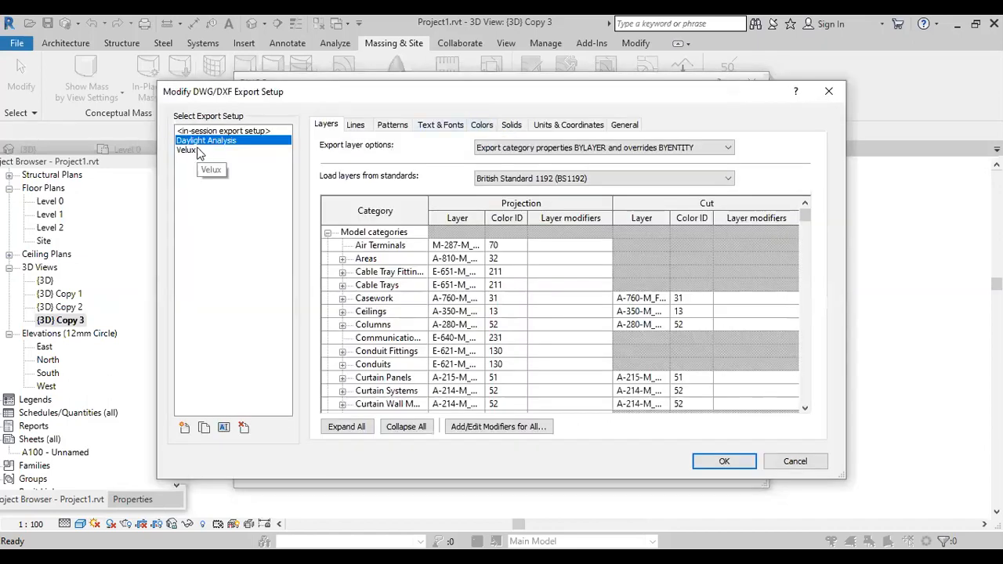
Step: Create a new DWG export setup named "Velux Dayligh"
click(198, 149)
click(201, 142)
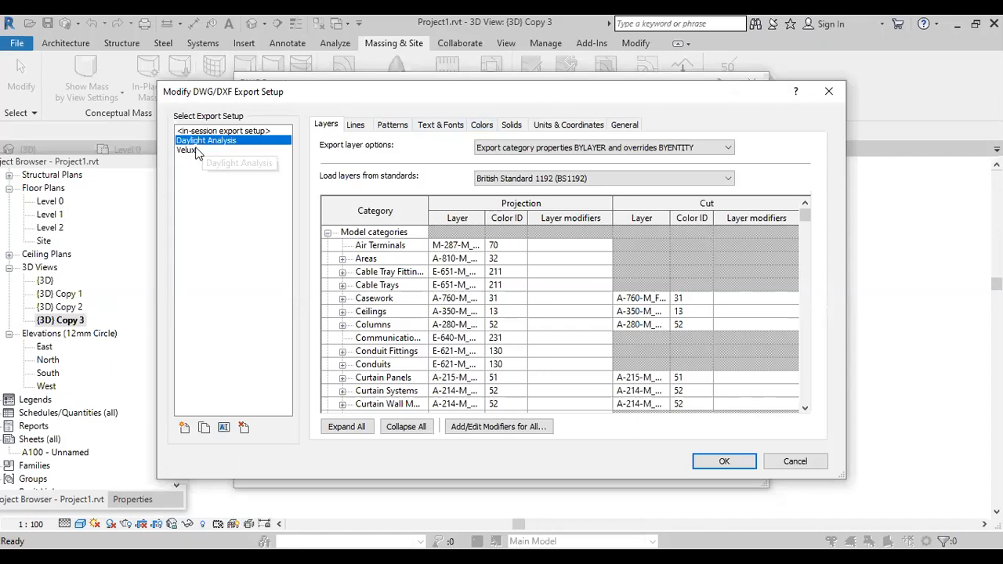
click(185, 429)
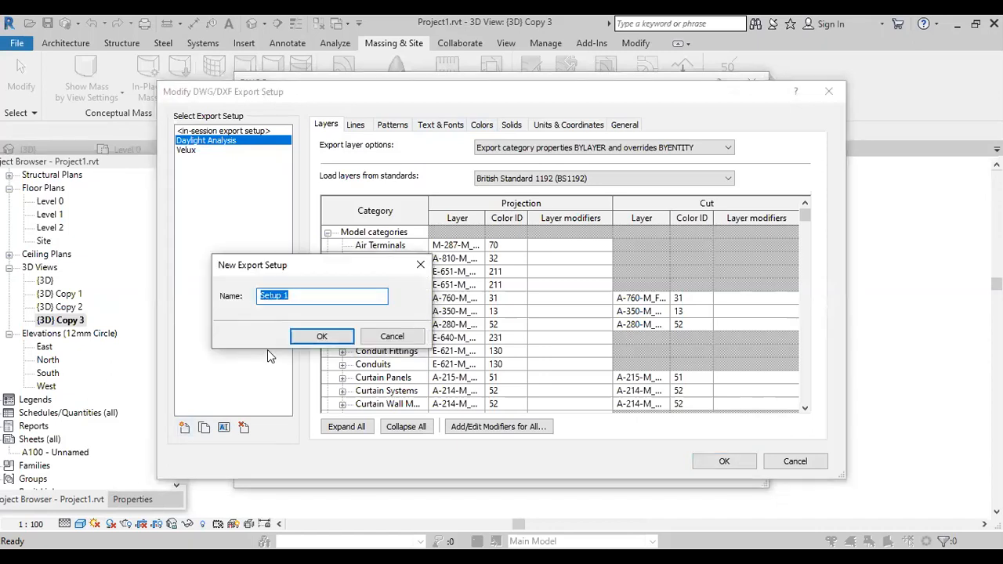
text(Velux Dayligh)
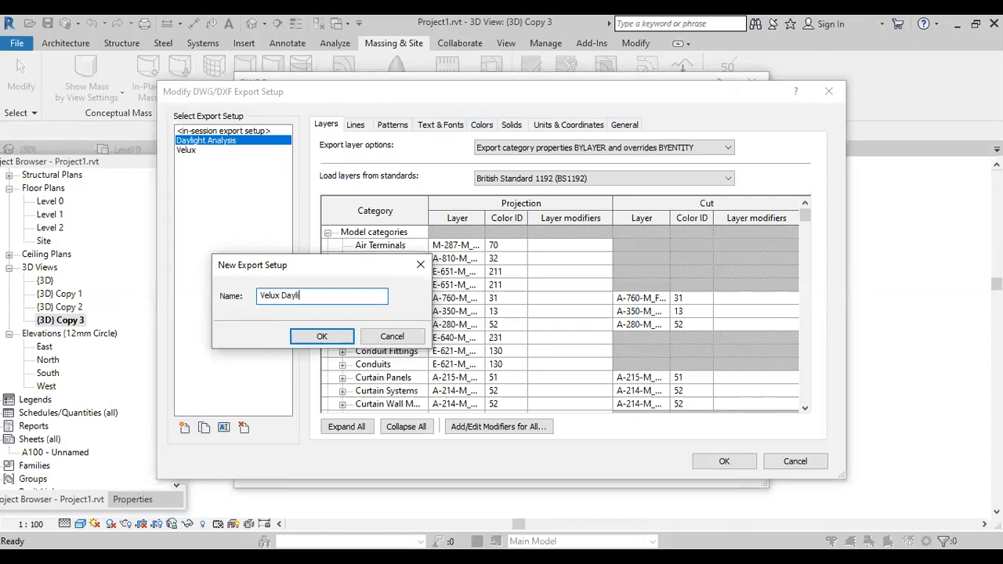
click(318, 338)
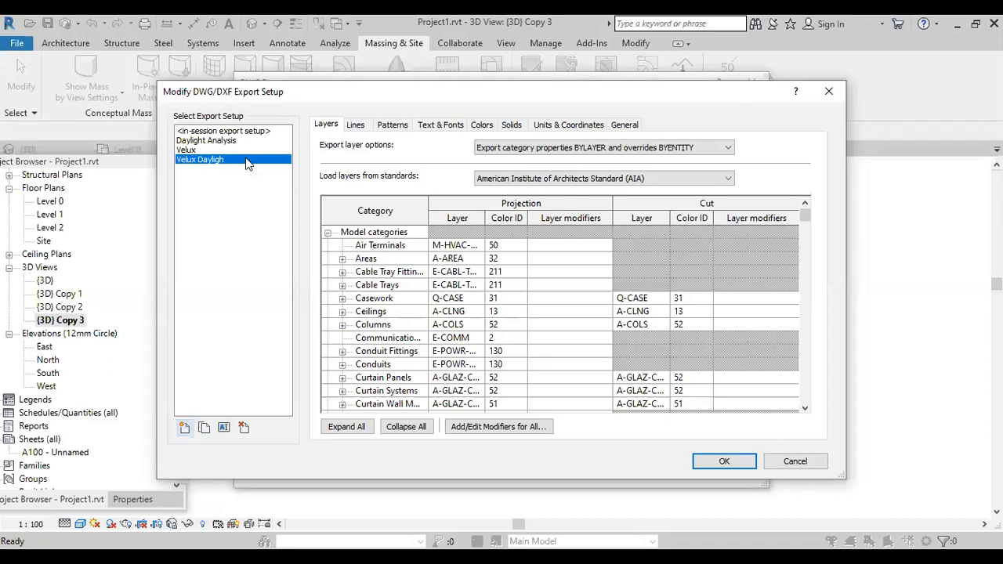
Step: Rename the new export setup as "Velux Daylight"
click(224, 427)
click(520, 290)
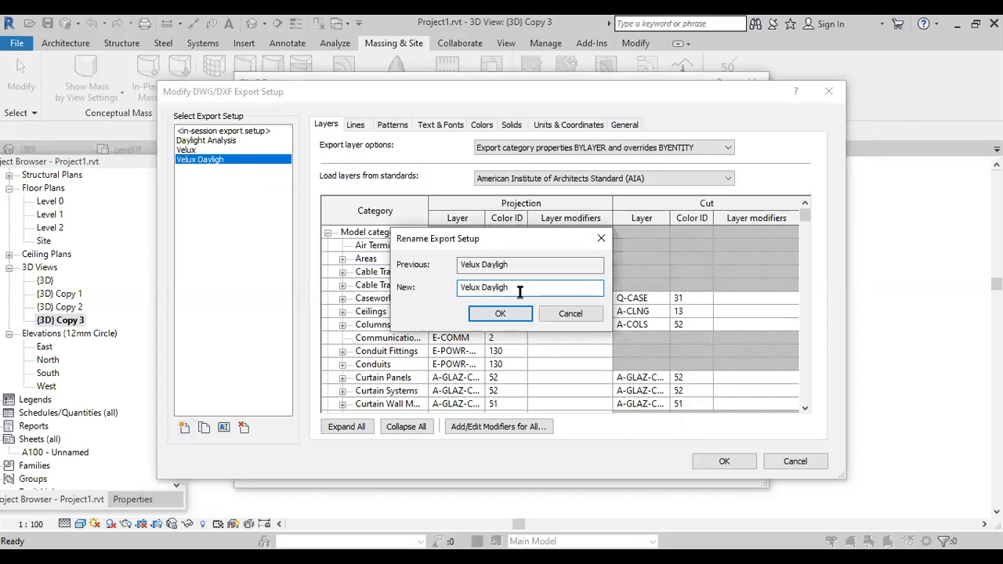
text(t)
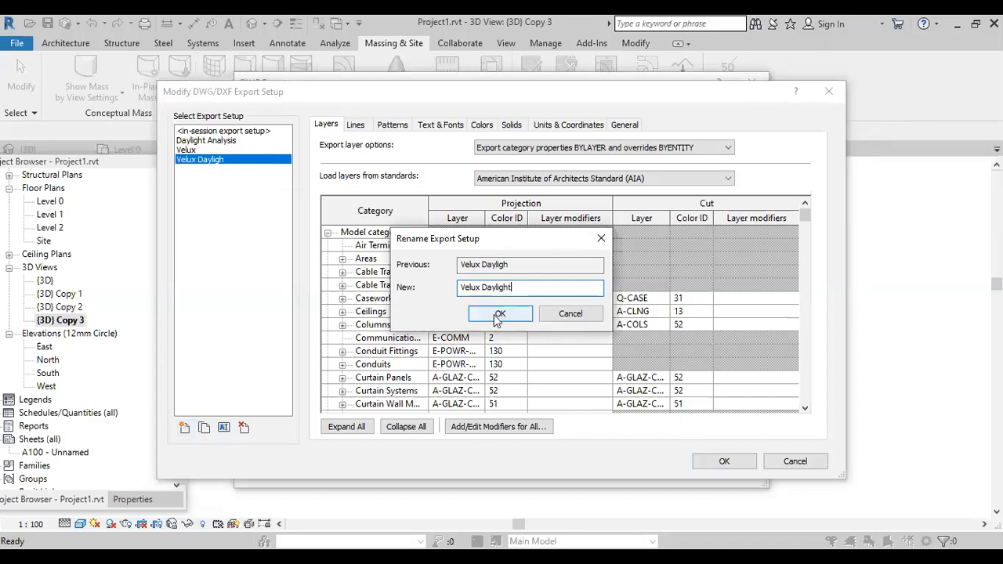
click(498, 315)
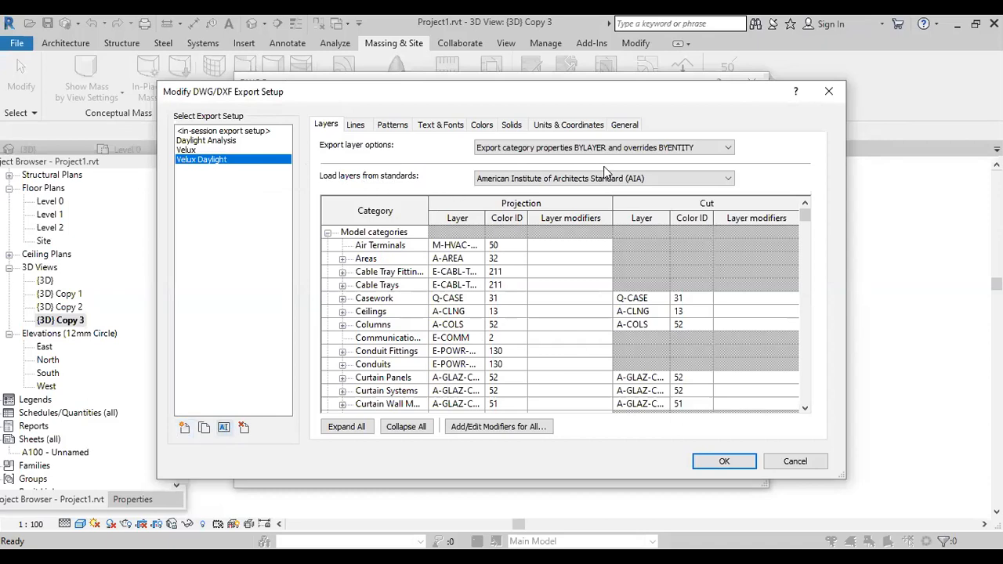
Step: Load the setup's layers from British Standard 1192 (BS1192), replacing the existing layer settings
click(693, 179)
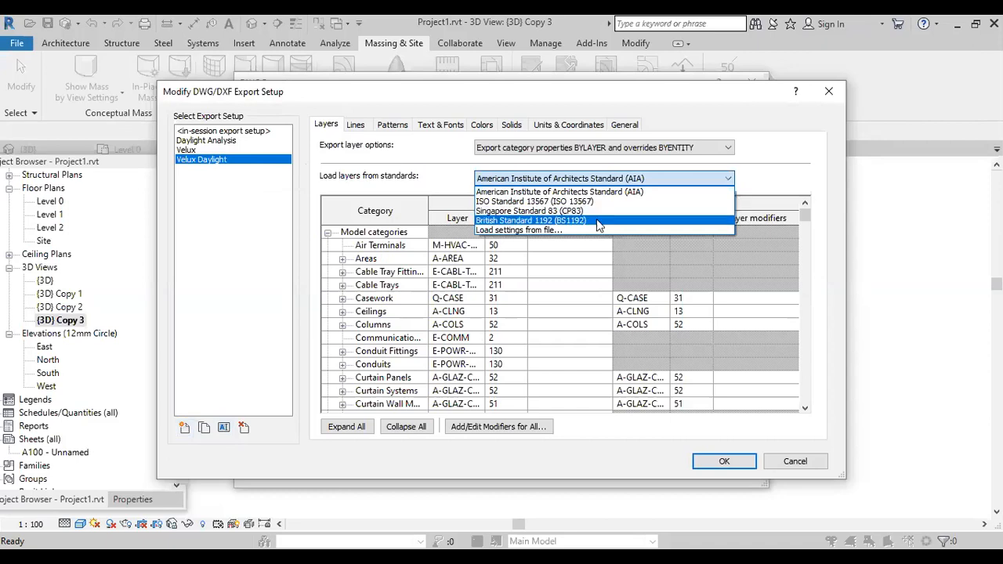
click(599, 222)
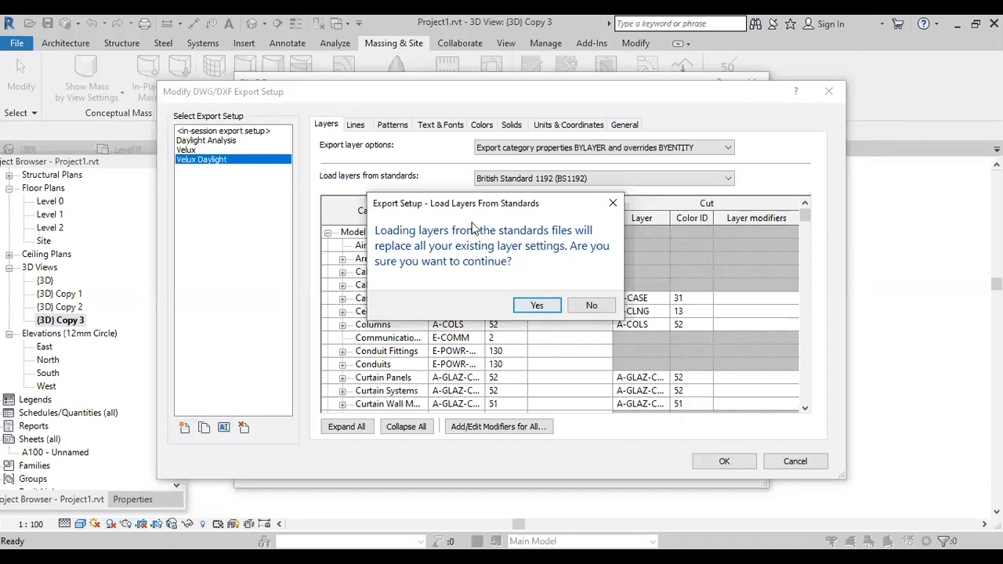
key(Return)
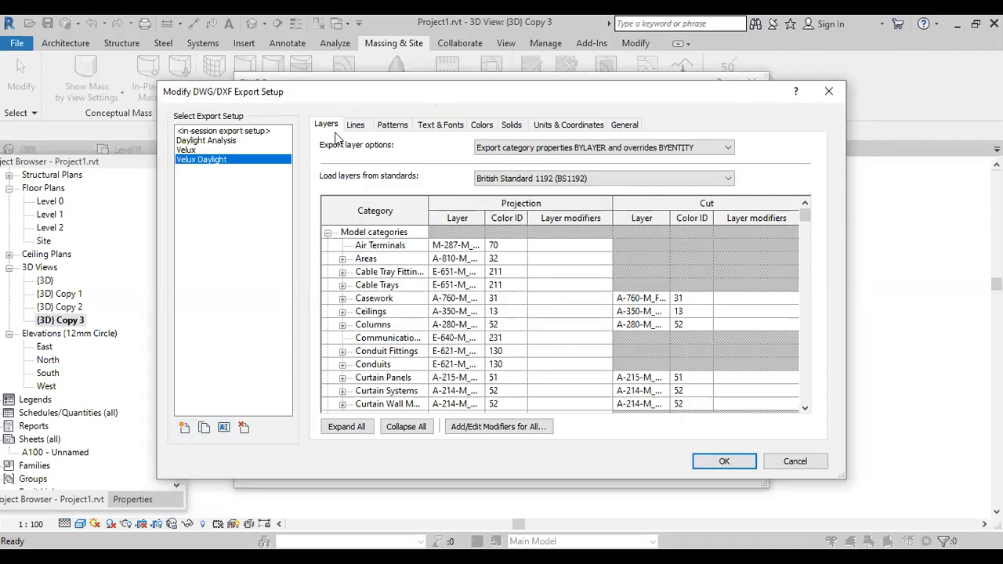
Step: Disable exporting views on sheets and links as external references, set the file format to AutoCAD 2007, and accept the setup
click(629, 125)
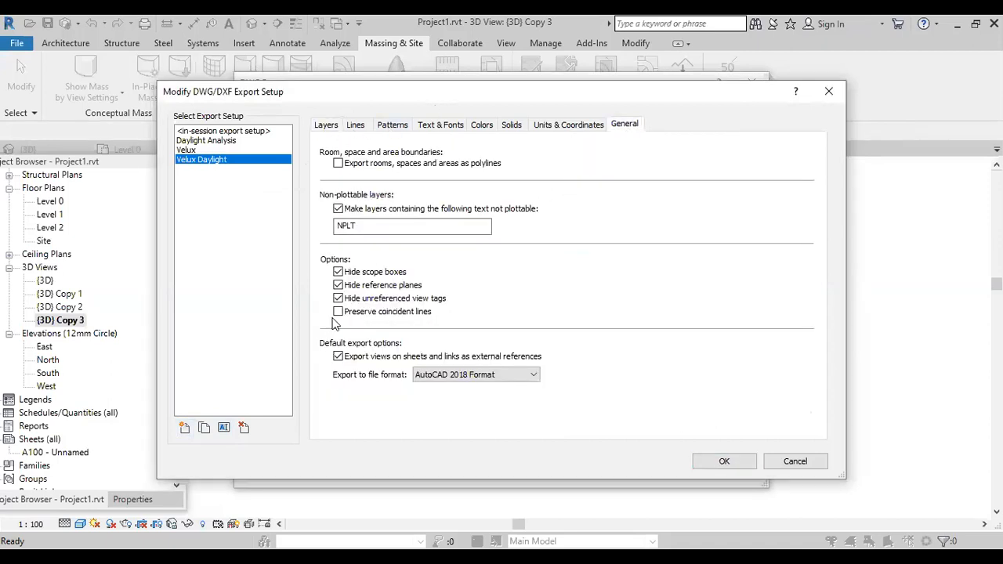
click(340, 359)
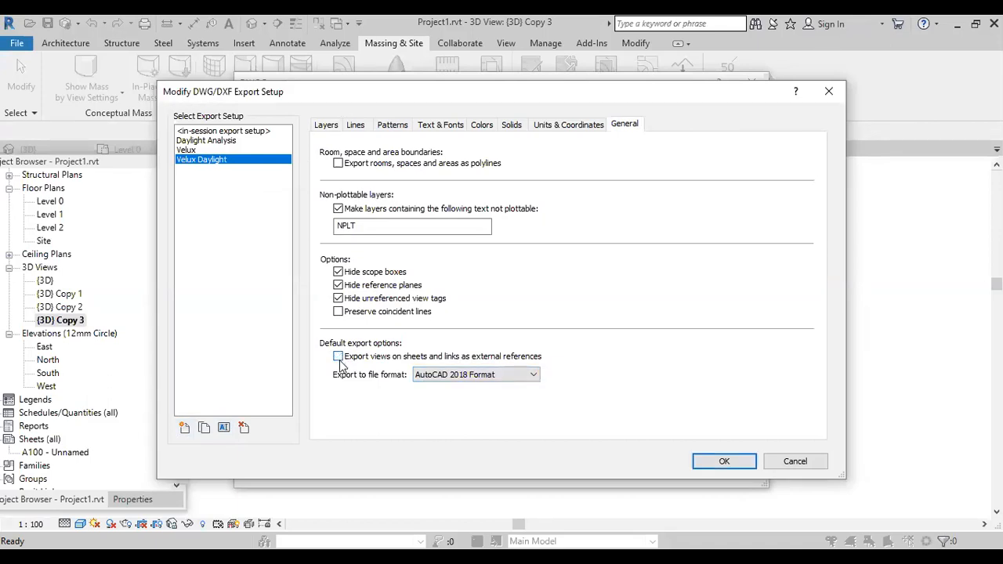
click(528, 375)
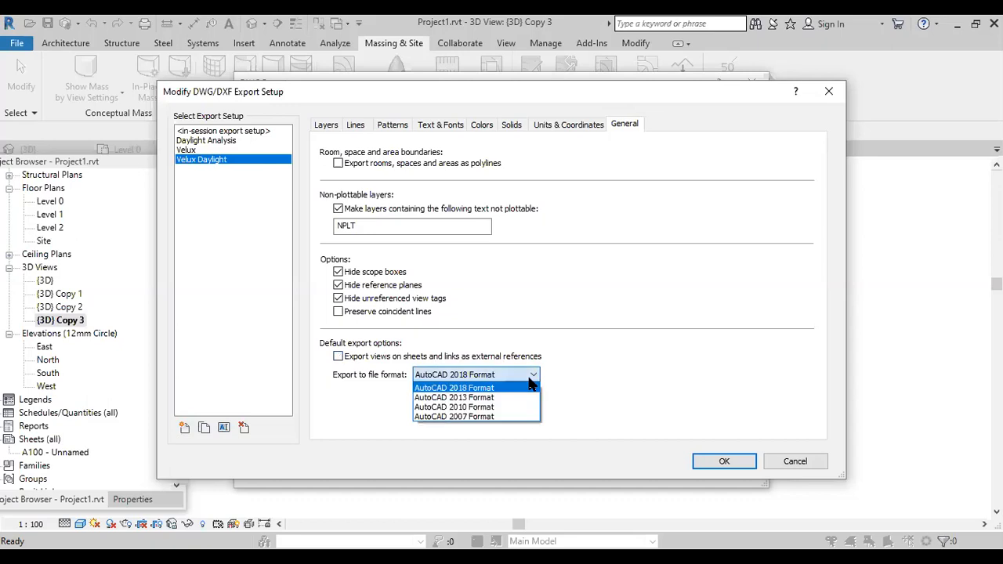
click(452, 418)
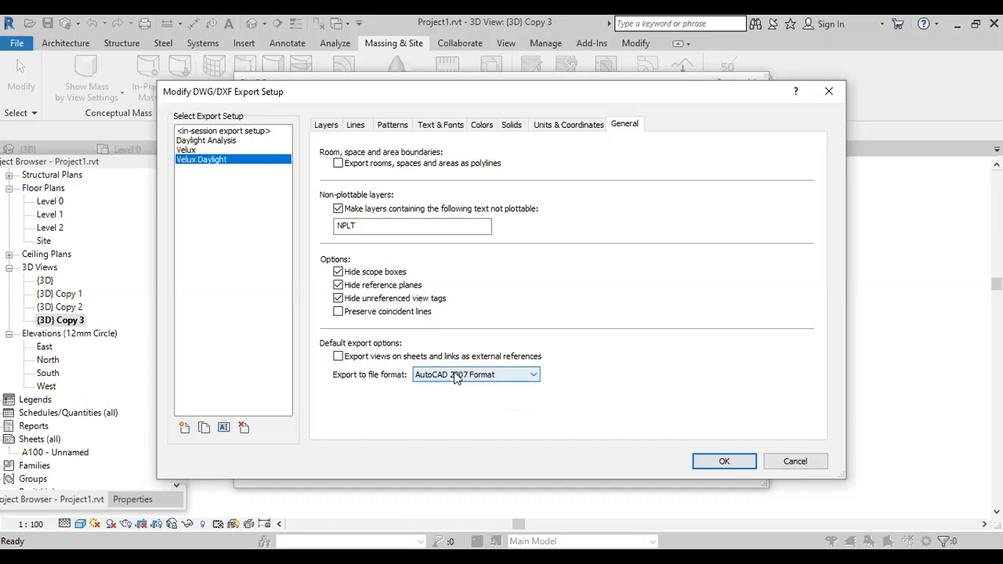
click(724, 461)
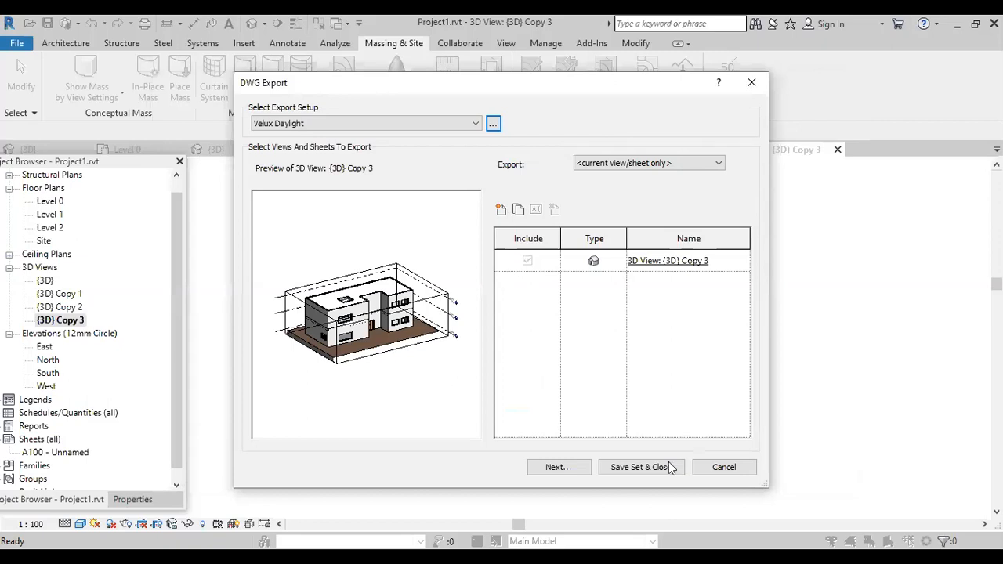
Step: Export the view to the Desktop as an AutoCAD 2007 DWG named "Project1 - Daylight_Analysis" and show the desktop
click(570, 469)
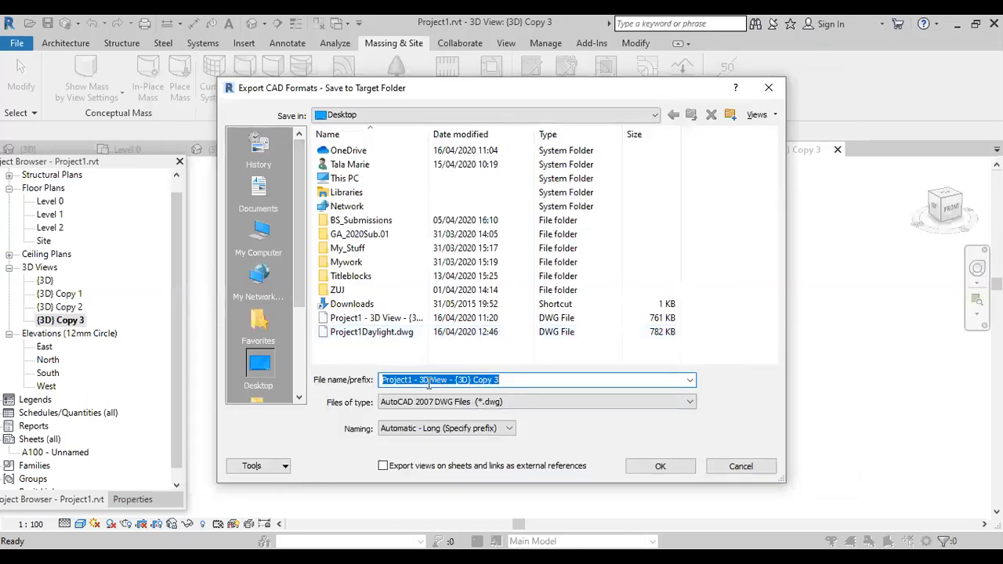
drag(421, 380, 515, 377)
text(Da)
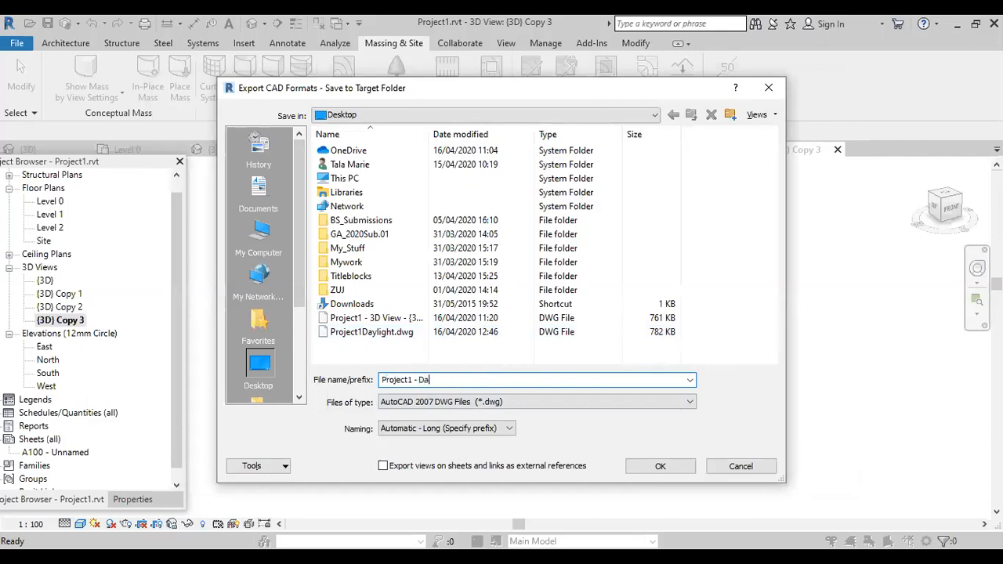
text(ylight_Analysis)
click(661, 467)
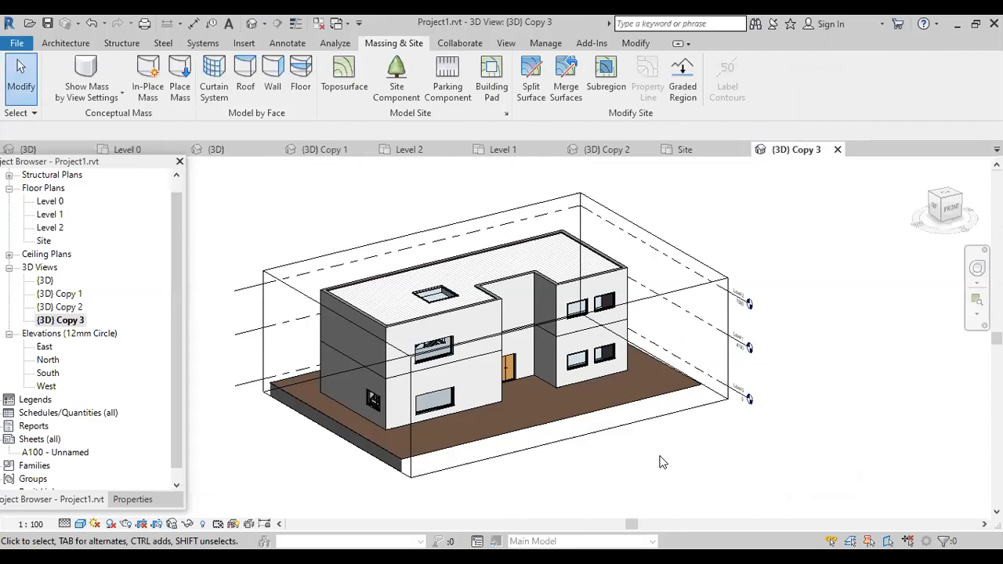
click(965, 22)
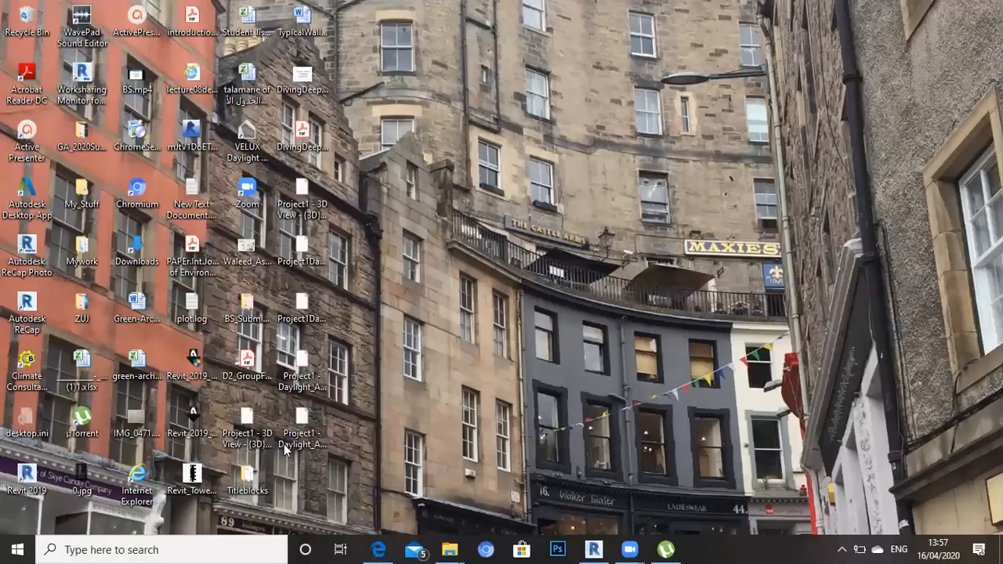
Step: Launch VELUX Daylight Visualizer from the desktop and import Project1Daylight.dwg from the Desktop as a new project
click(302, 436)
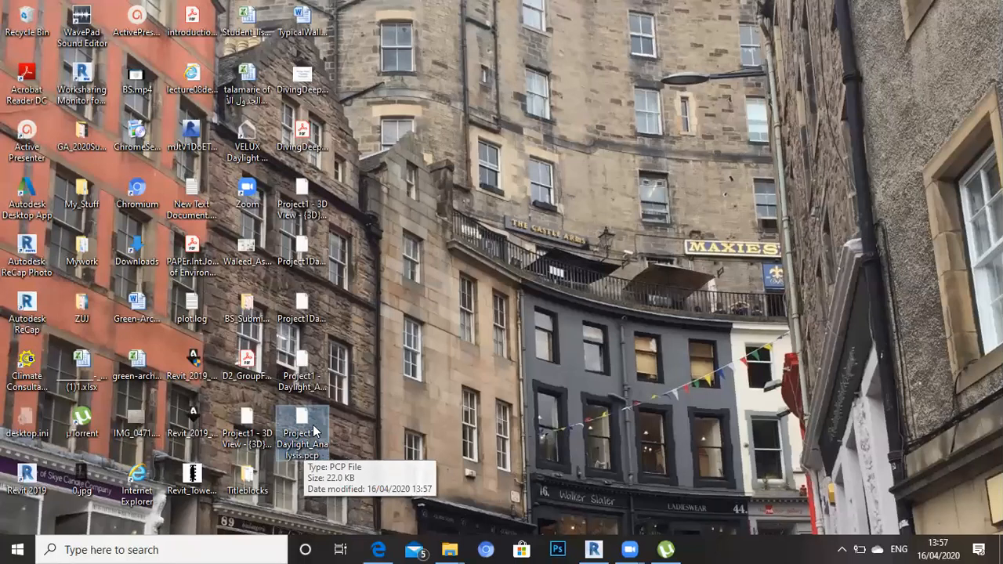
click(248, 150)
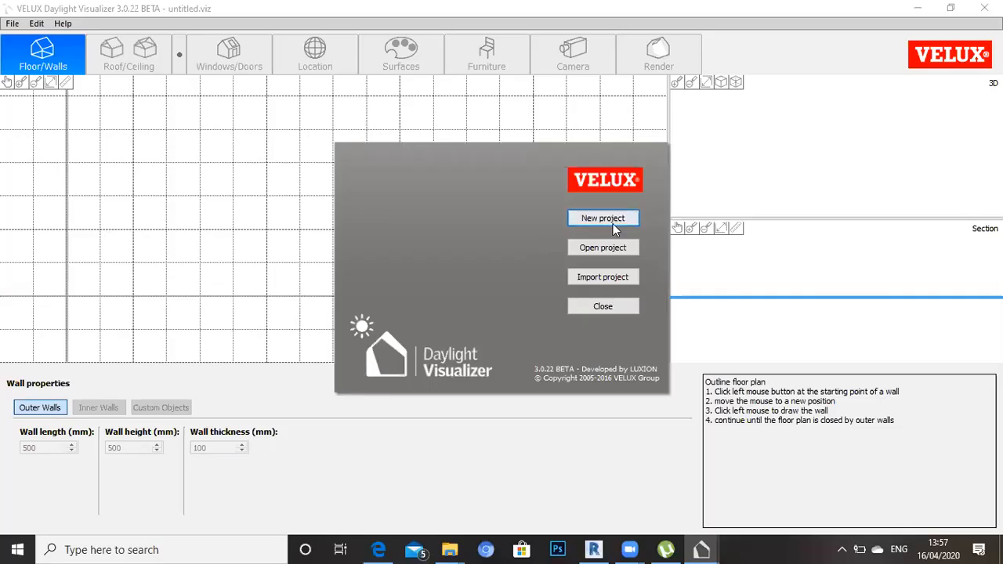
click(604, 281)
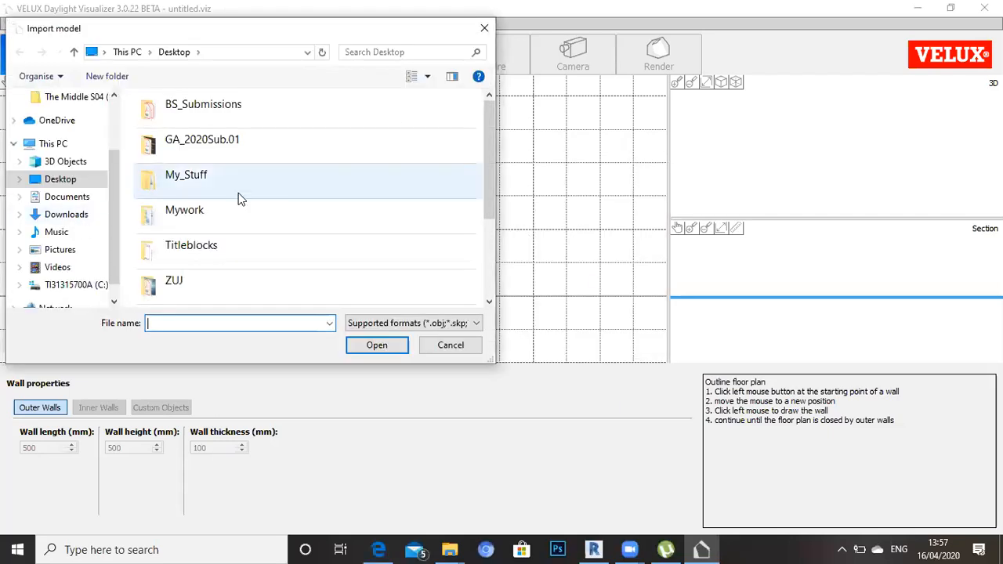
scroll(238, 193, down, 2)
click(223, 286)
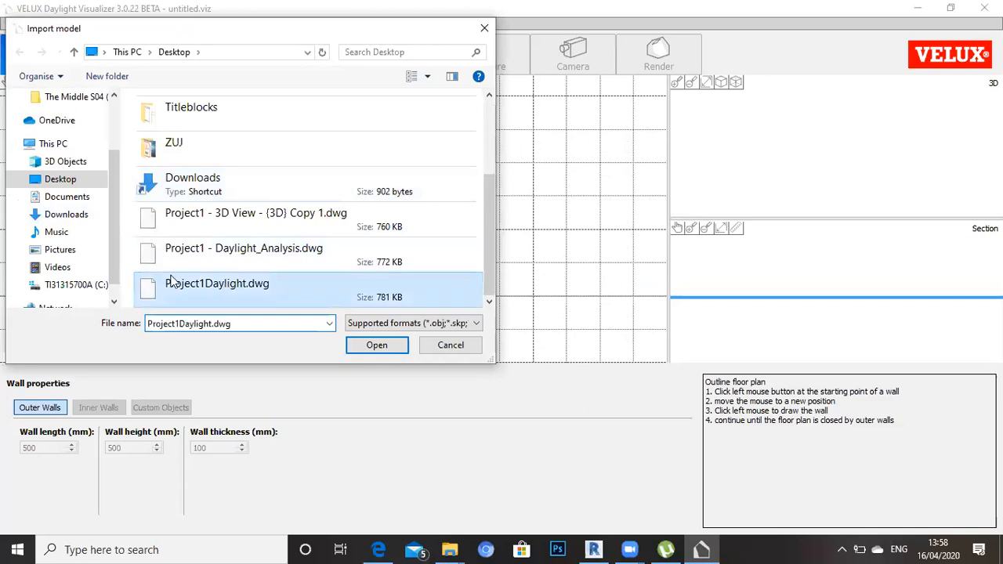
click(366, 349)
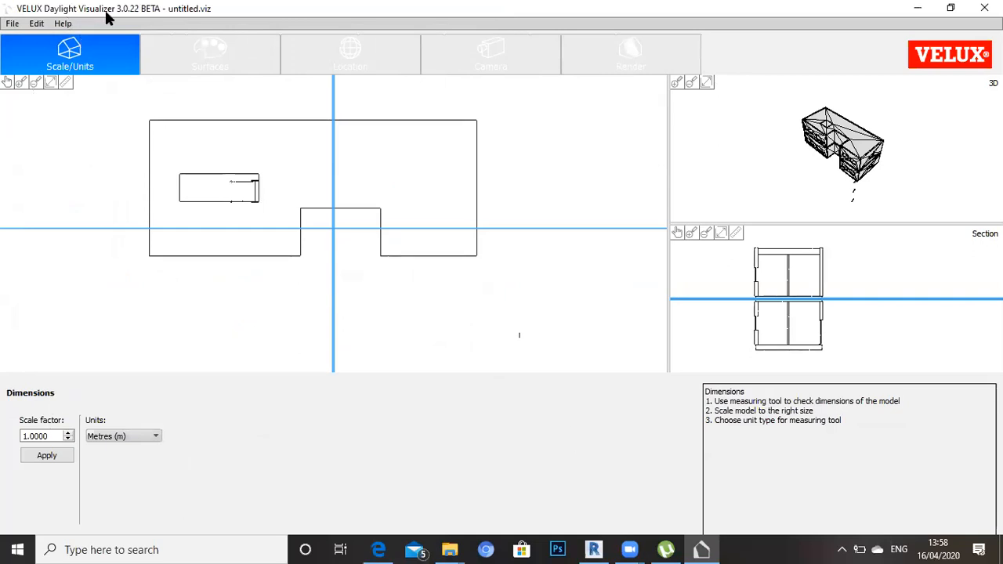
Step: Measure the building's overall length along the long straight edge in plan, and move the section cuts so one passes through the staircase
mouse_move(150, 122)
mouse_down()
mouse_move(370, 134)
mouse_move(478, 123)
mouse_up()
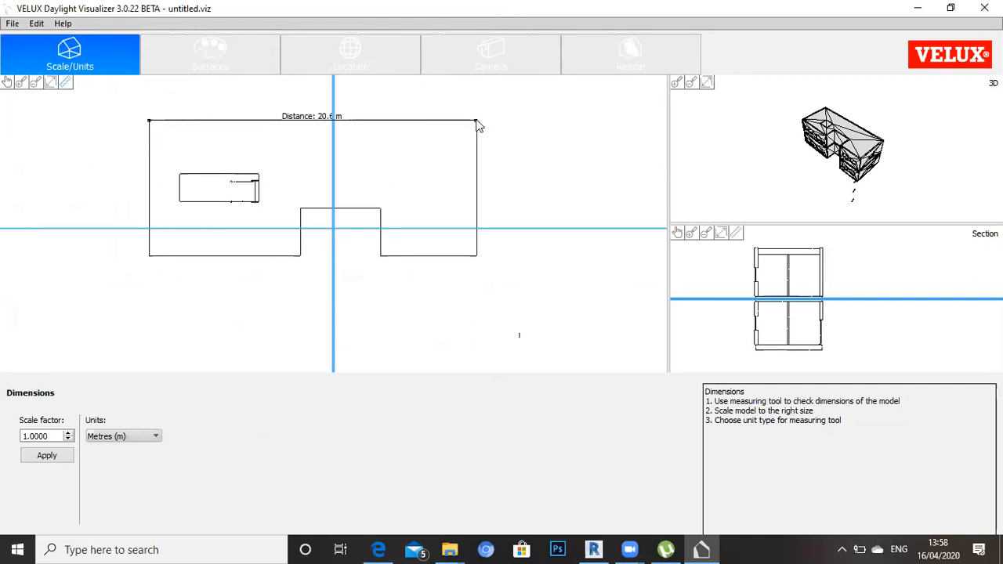
drag(477, 121, 476, 122)
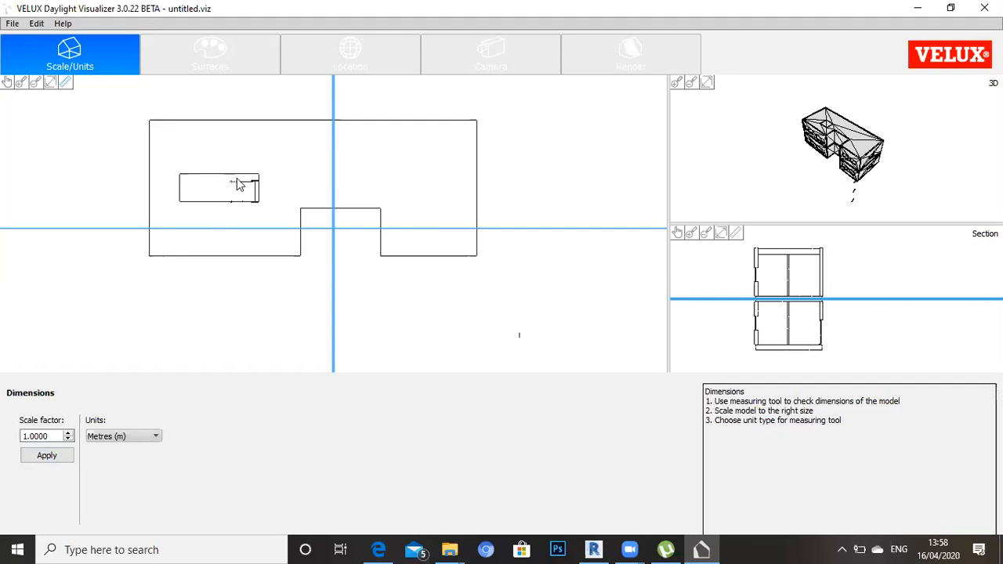
mouse_move(563, 227)
mouse_down()
mouse_move(560, 161)
mouse_move(557, 239)
mouse_move(560, 166)
mouse_move(565, 182)
mouse_move(560, 190)
mouse_move(556, 152)
mouse_move(553, 246)
mouse_move(559, 215)
mouse_up()
drag(335, 102, 301, 129)
drag(525, 221, 527, 189)
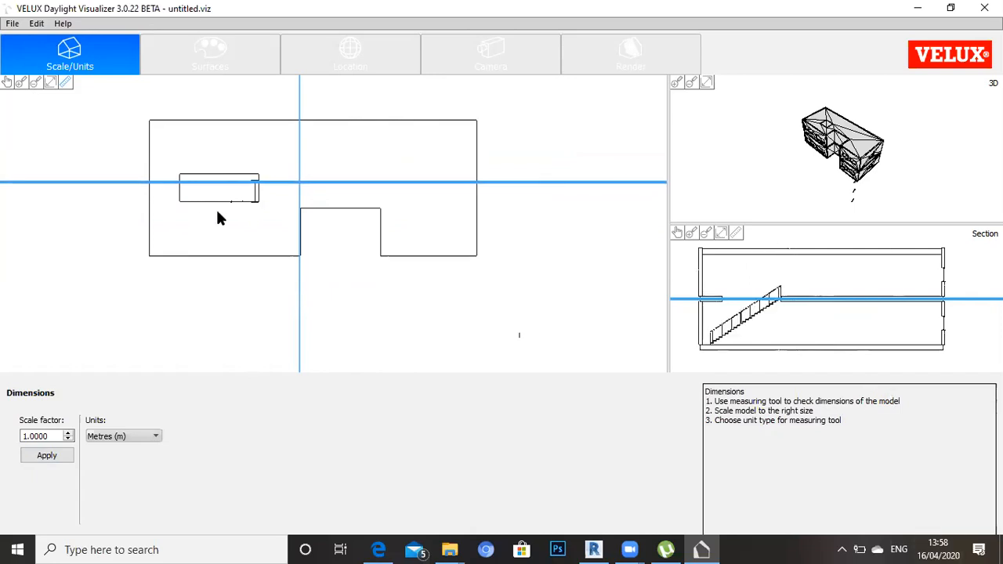
Step: Assign the Grass surface from the Organic materials to the exterior ground
click(210, 59)
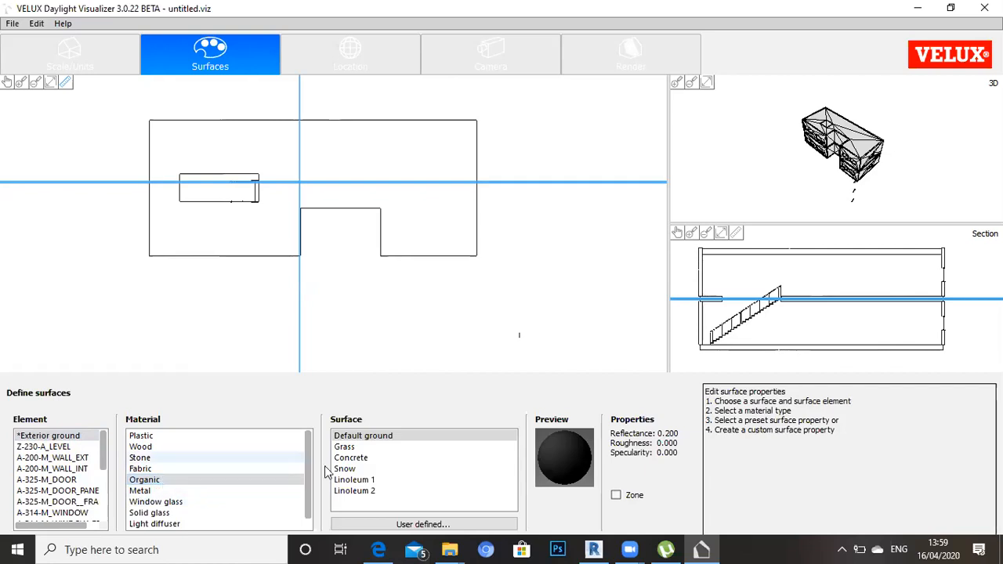
click(403, 448)
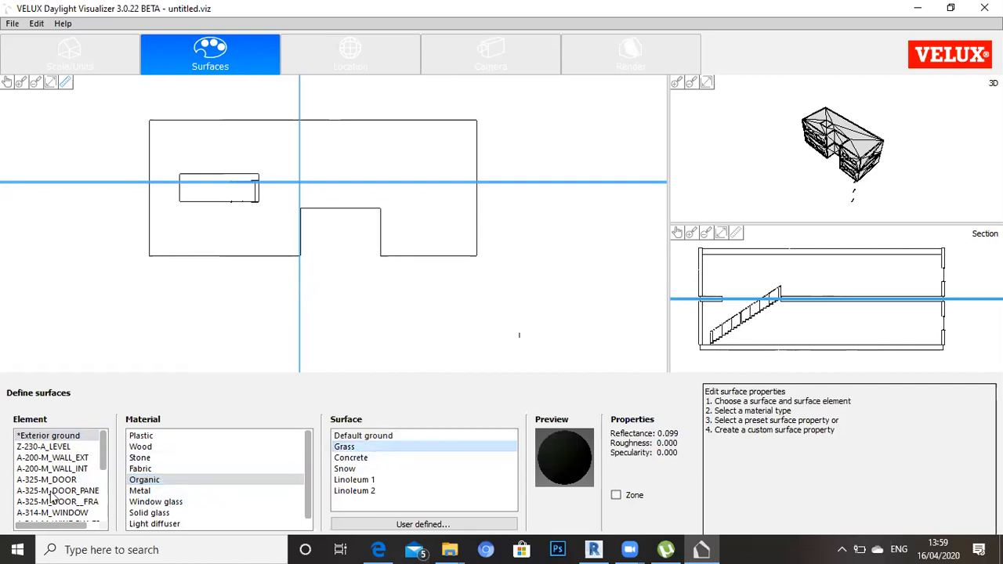
Step: Assign window glass with 68% transmittance to the A-314-M_WINDOW element
click(39, 448)
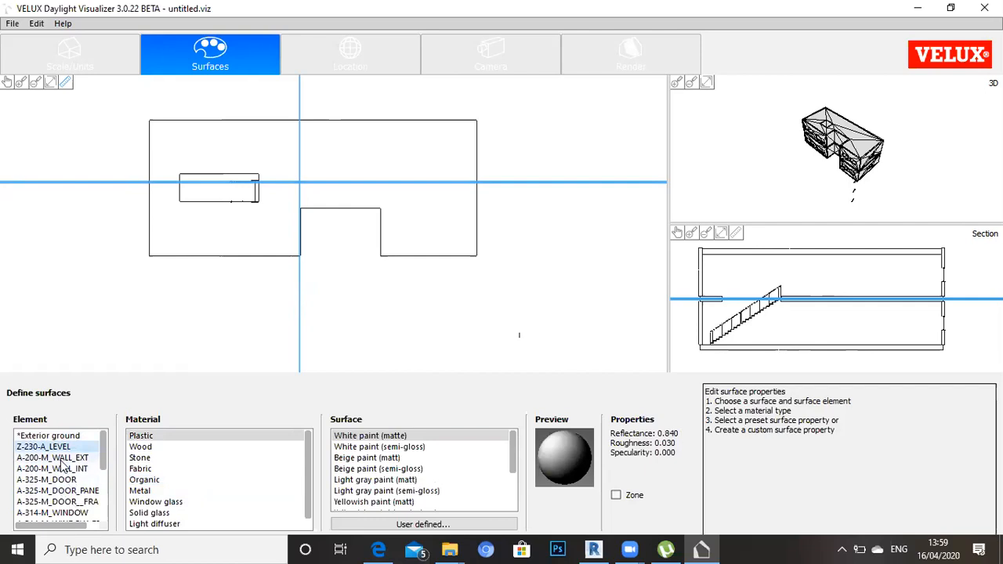
click(66, 461)
click(66, 480)
click(64, 490)
scroll(64, 491, down, 1)
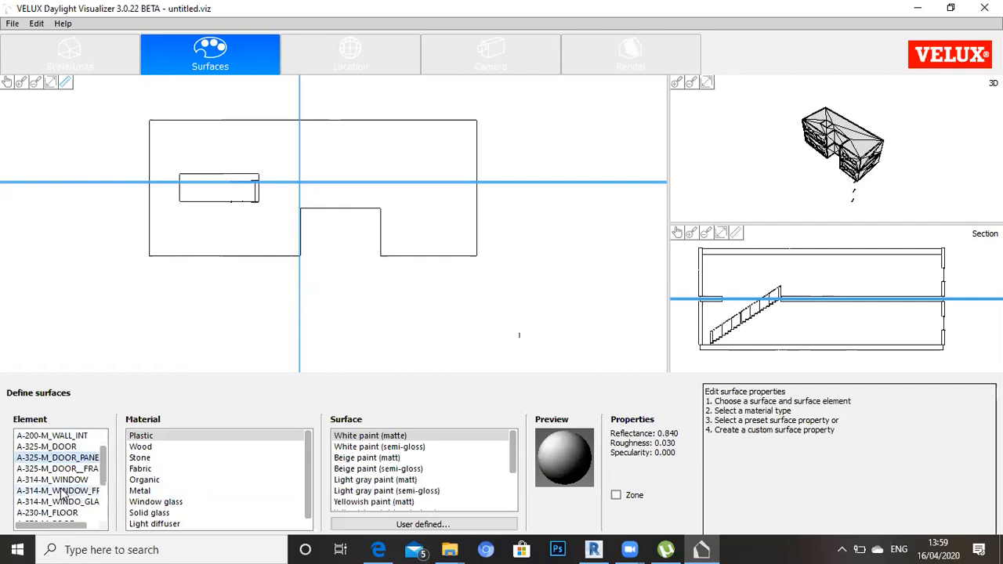
click(65, 480)
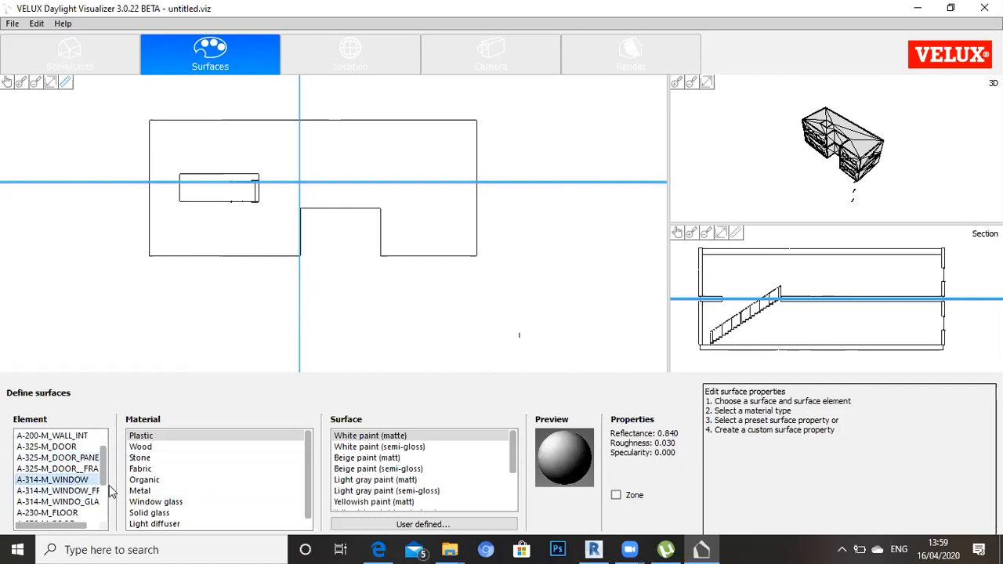
click(175, 503)
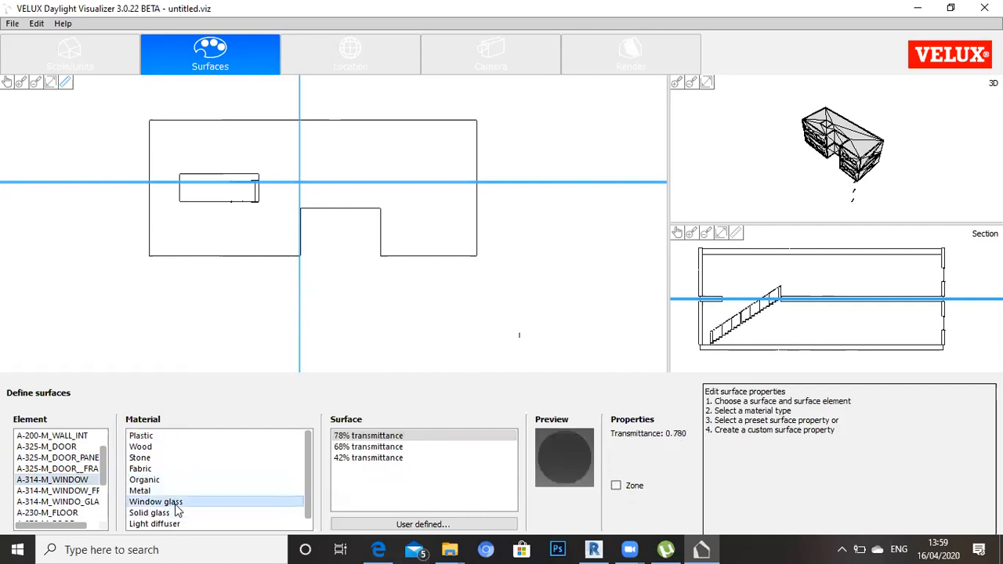
click(397, 449)
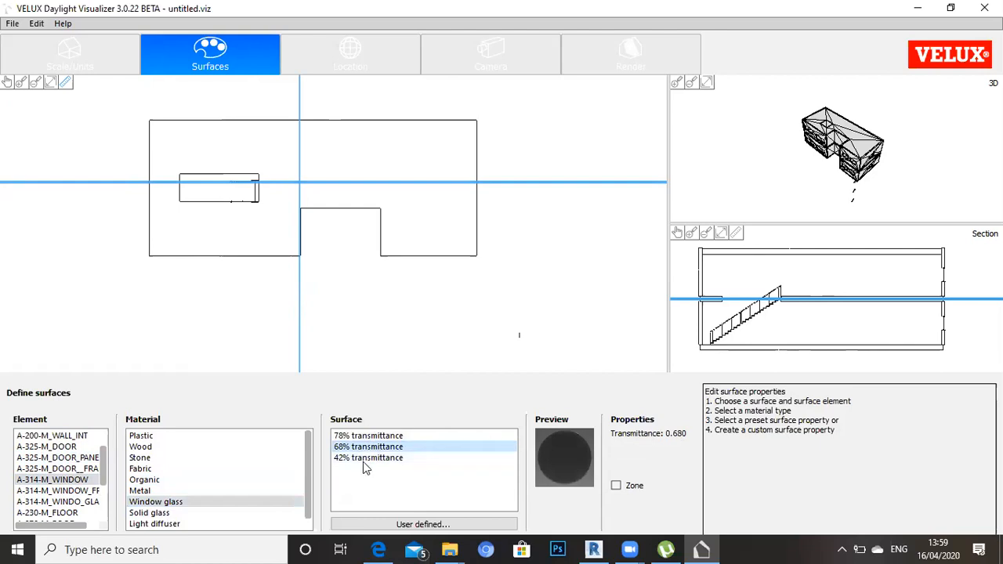
Step: Assign window glass to the window frame element at 78% transmittance and to the window glazing element at 68% transmittance
click(57, 490)
click(177, 505)
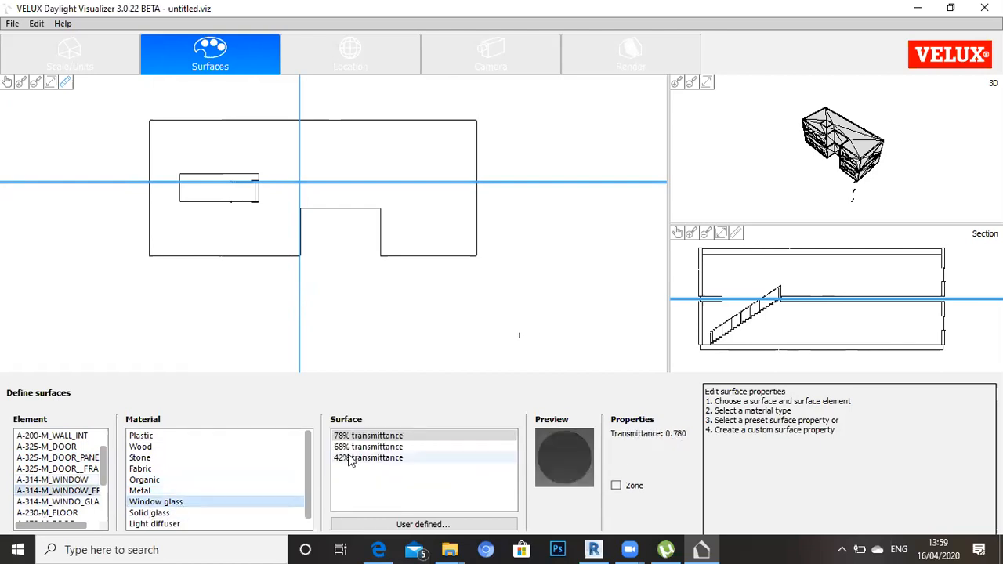
click(68, 502)
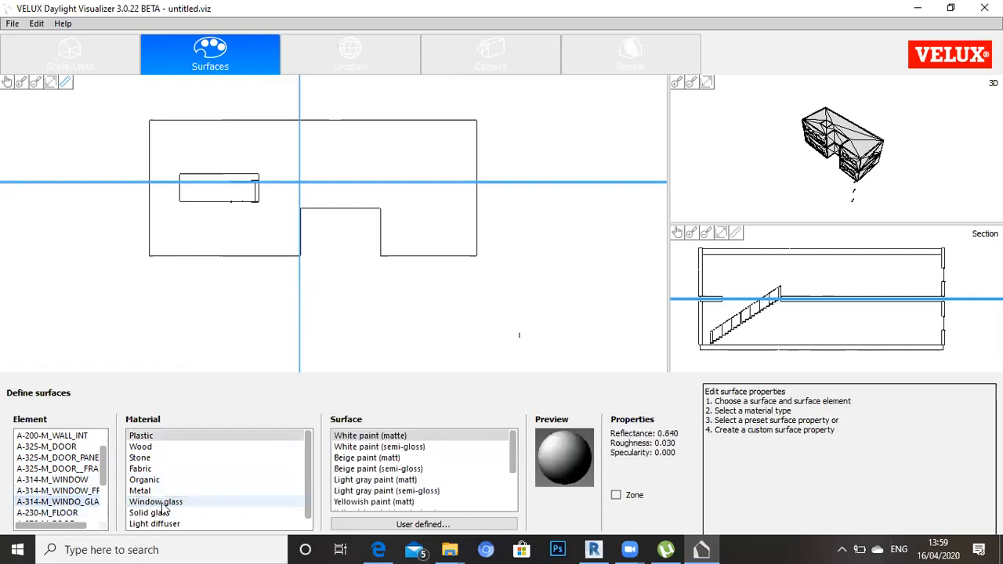
click(227, 500)
click(355, 447)
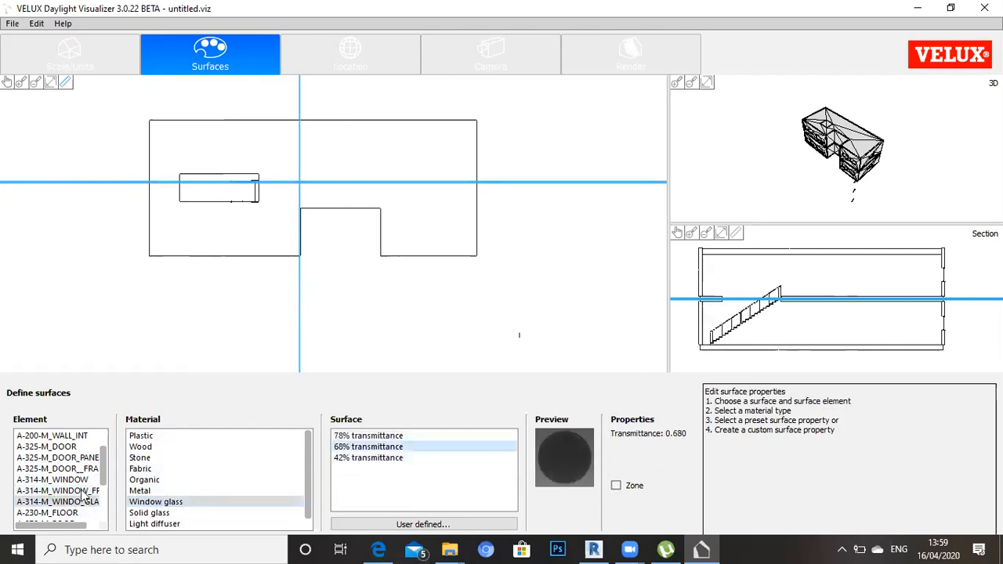
Step: Assign window glass with 68% transmittance to the A-215-M_CURT_PANEL and A-214-M_CURT_WALL elements
scroll(78, 496, down, 2)
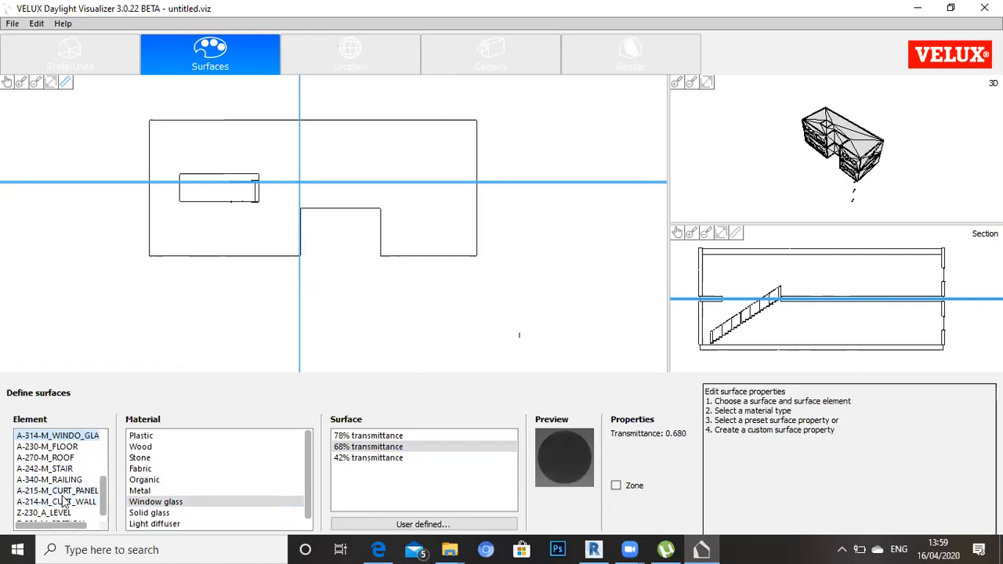
click(69, 491)
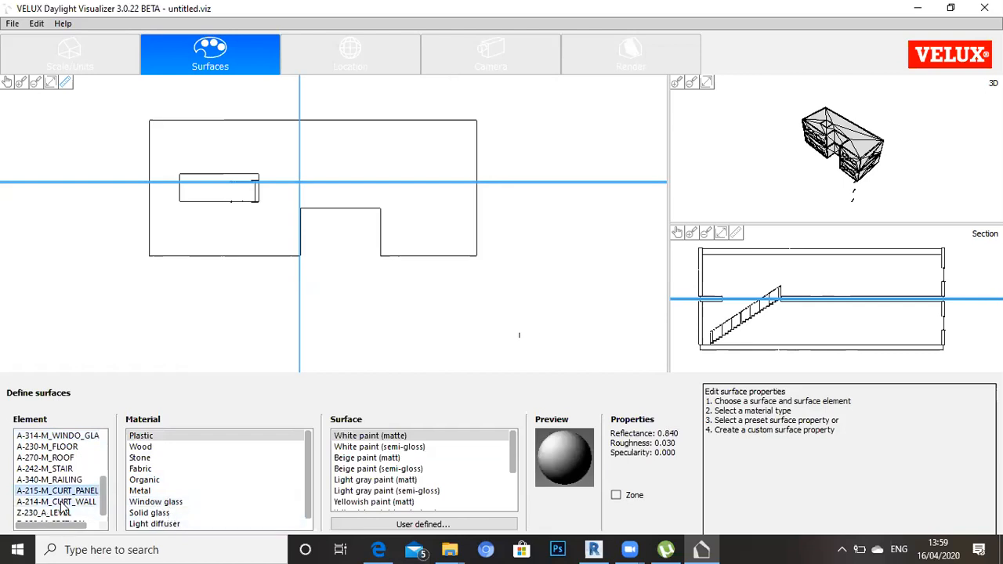
click(201, 503)
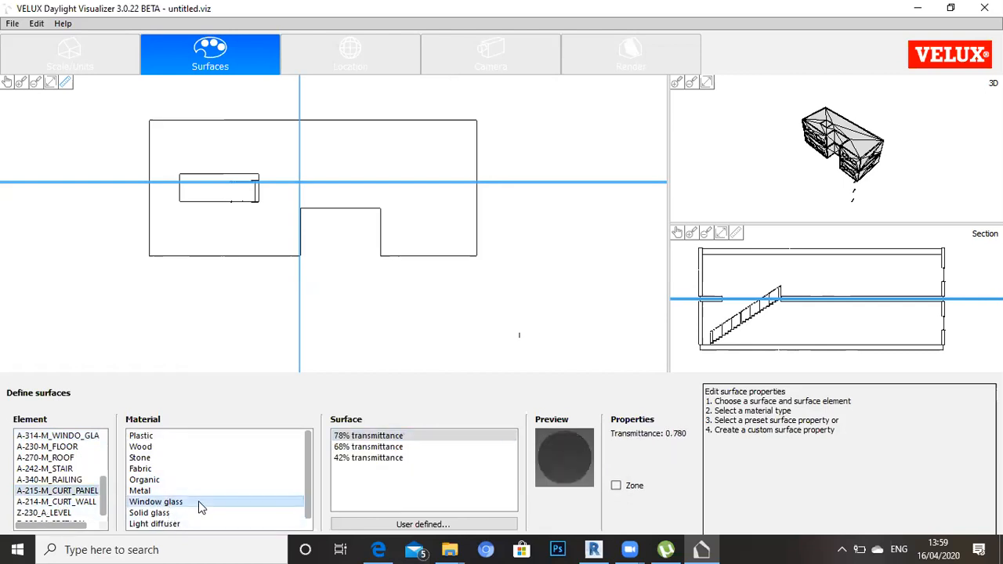
click(383, 447)
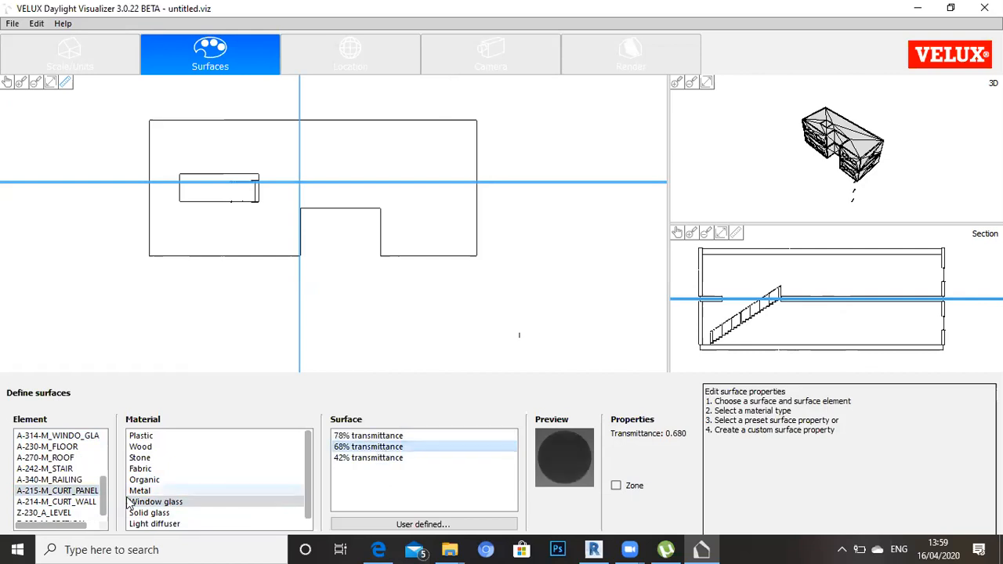
click(83, 503)
click(186, 502)
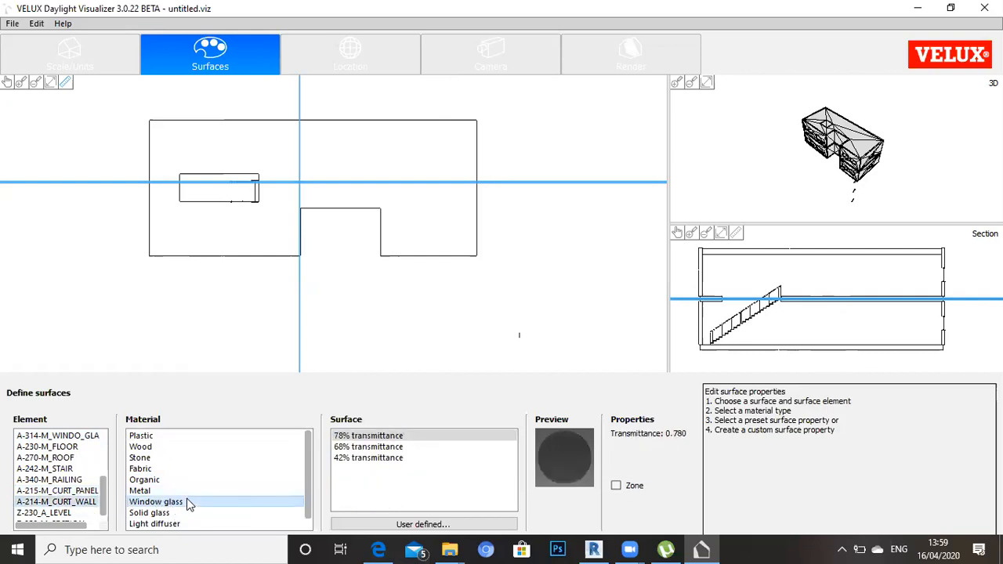
click(357, 448)
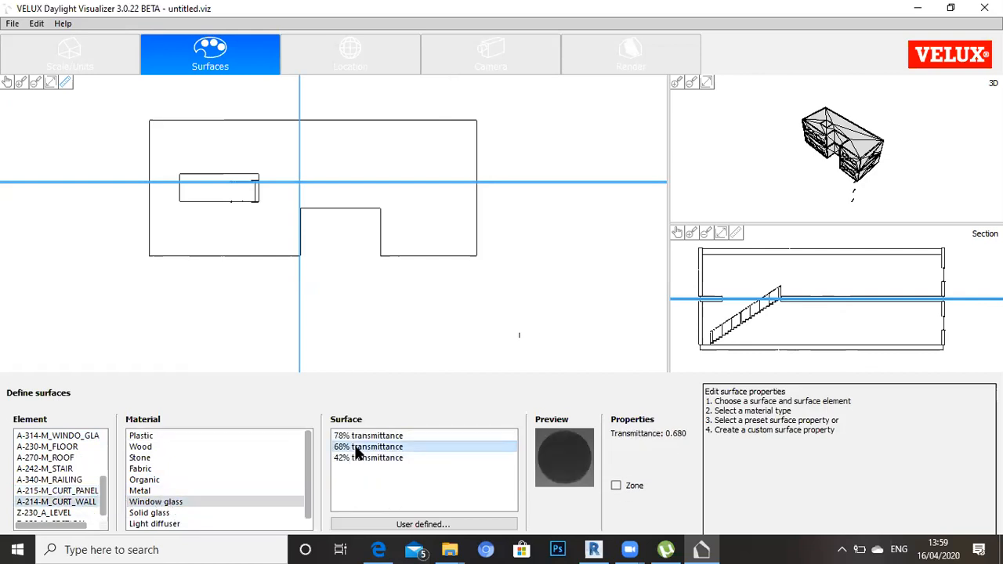
Step: Look through the rest of the element list and back to the door and window elements to check which surfaces need materials
scroll(69, 507, down, 1)
click(69, 512)
click(64, 480)
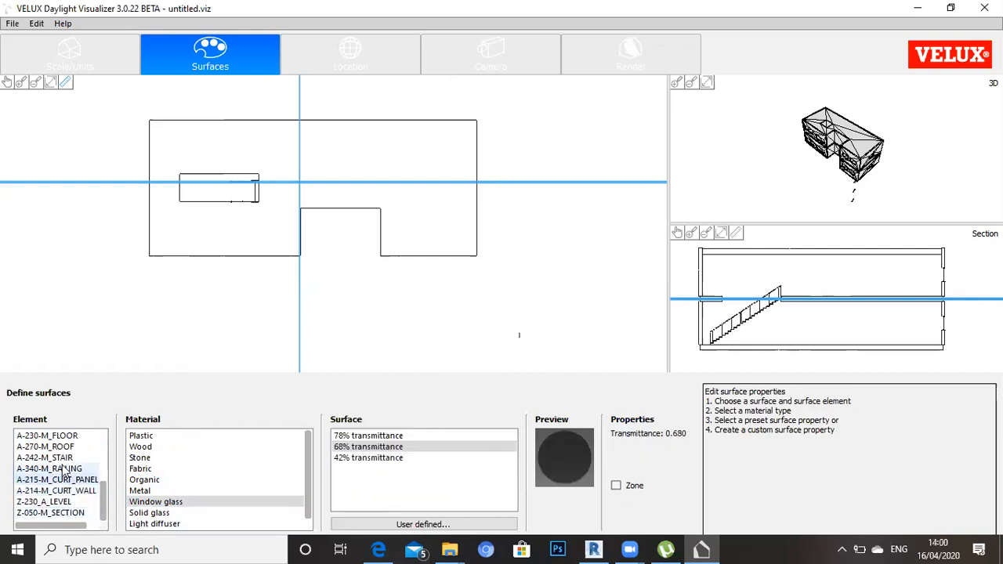
scroll(79, 471, up, 3)
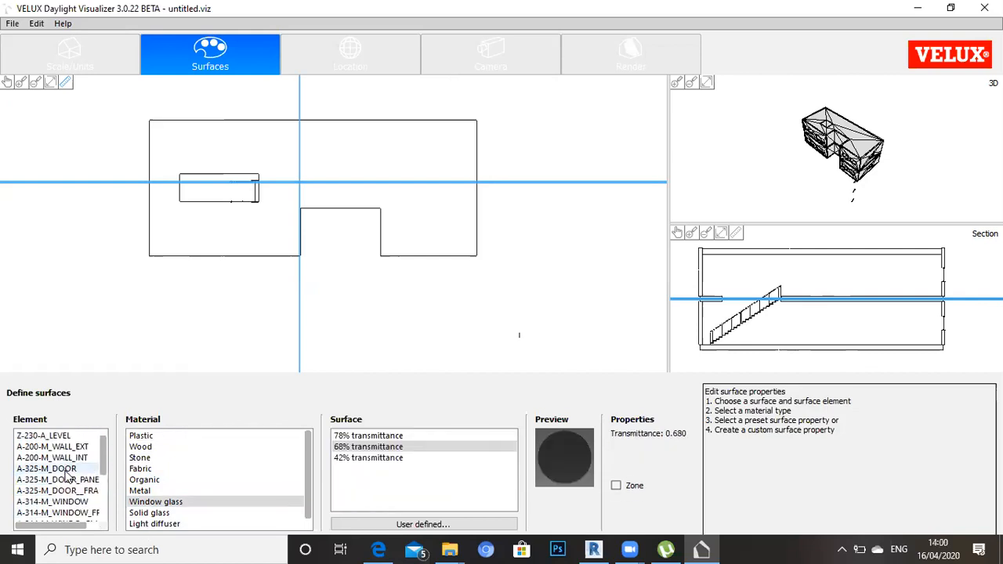
click(63, 468)
click(67, 502)
scroll(68, 508, down, 1)
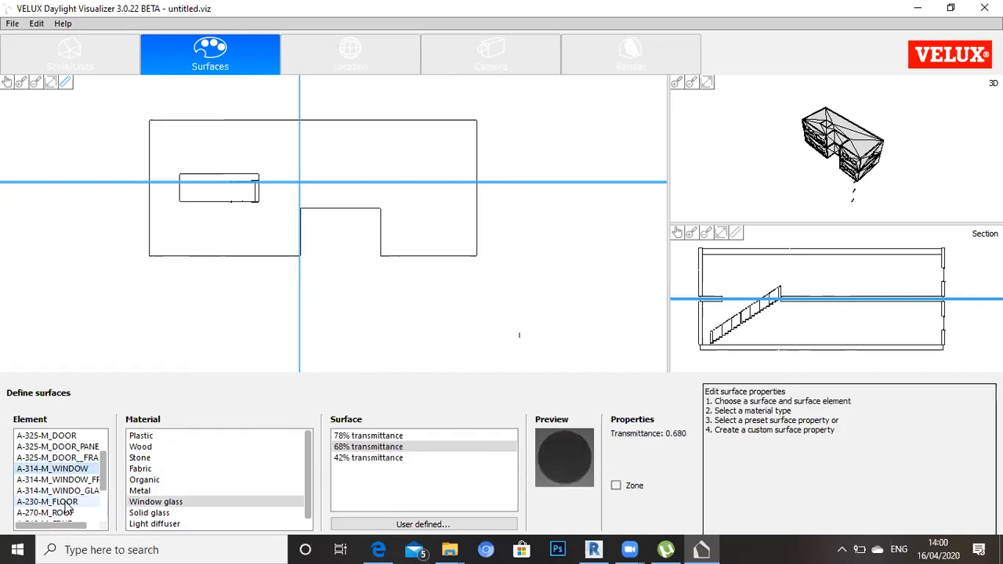
Step: Open the location settings and look through the preset locations without choosing one
click(336, 74)
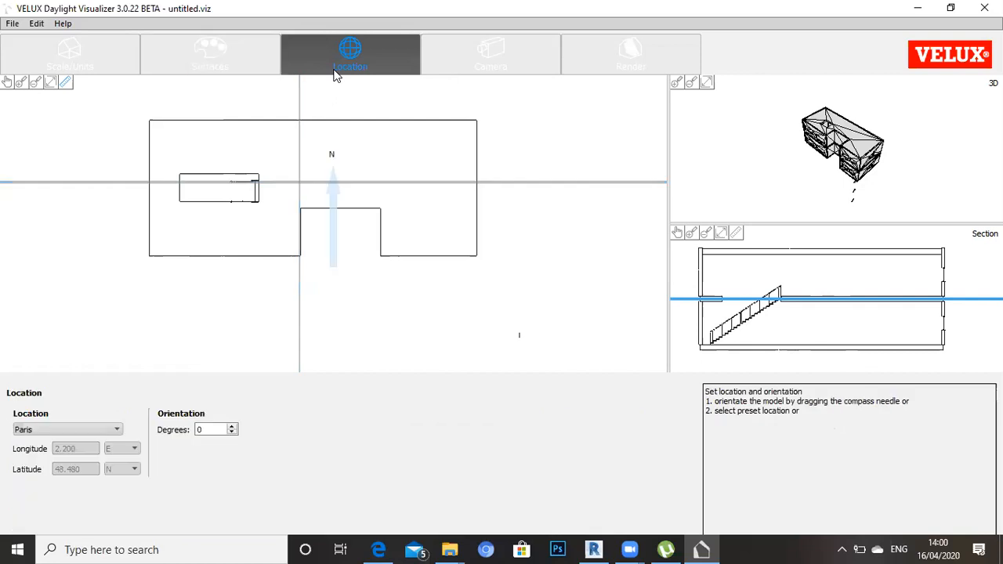
click(110, 436)
scroll(72, 481, up, 1)
scroll(71, 513, down, 6)
scroll(69, 506, down, 4)
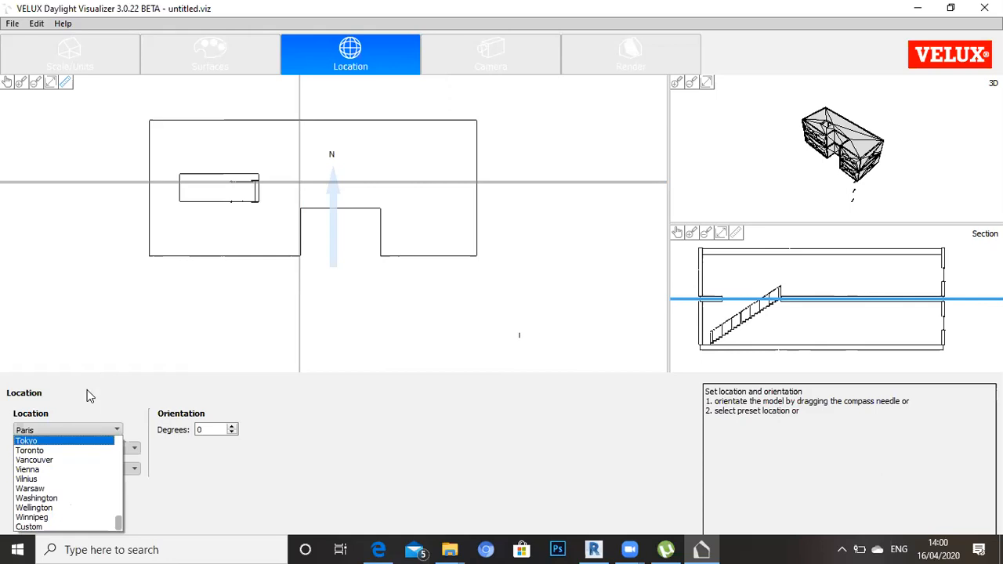
click(90, 397)
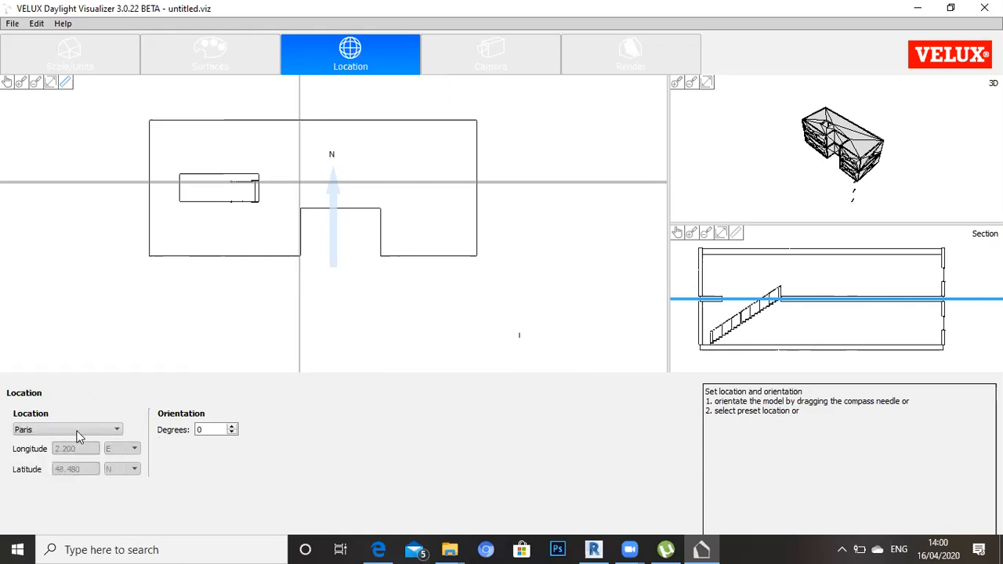
Step: Switch the location to Custom and set its longitude to 30 E
click(78, 431)
scroll(67, 510, down, 7)
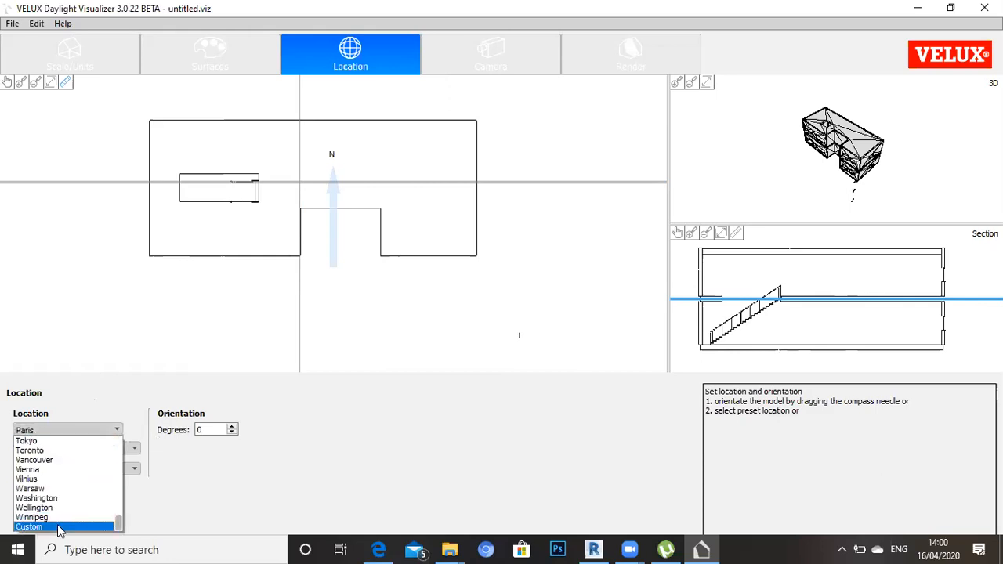
click(61, 527)
drag(76, 446, 40, 453)
text(30)
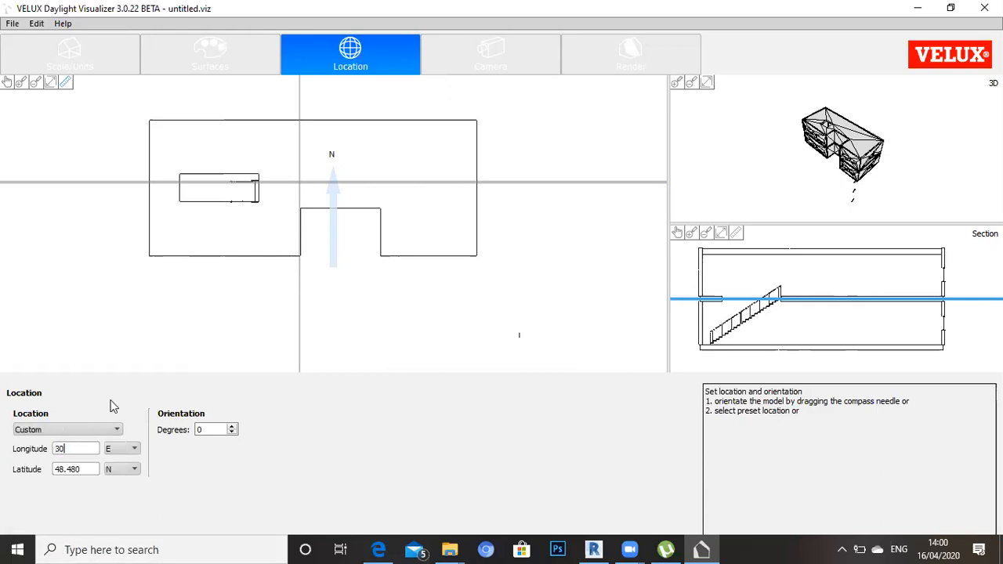
Step: Set the project location to the Moscow preset
click(112, 432)
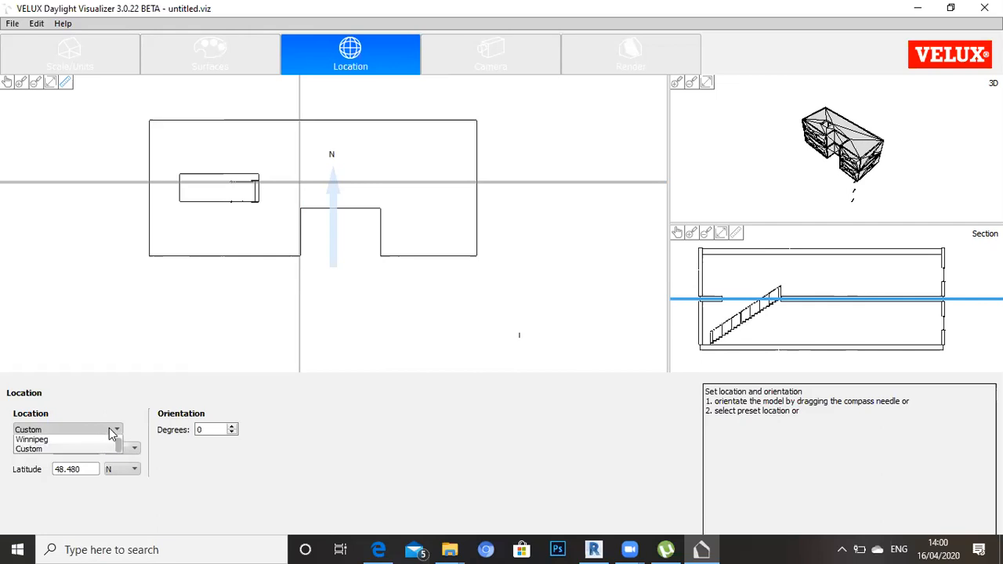
scroll(51, 486, up, 2)
scroll(51, 486, up, 4)
scroll(50, 482, up, 2)
click(50, 482)
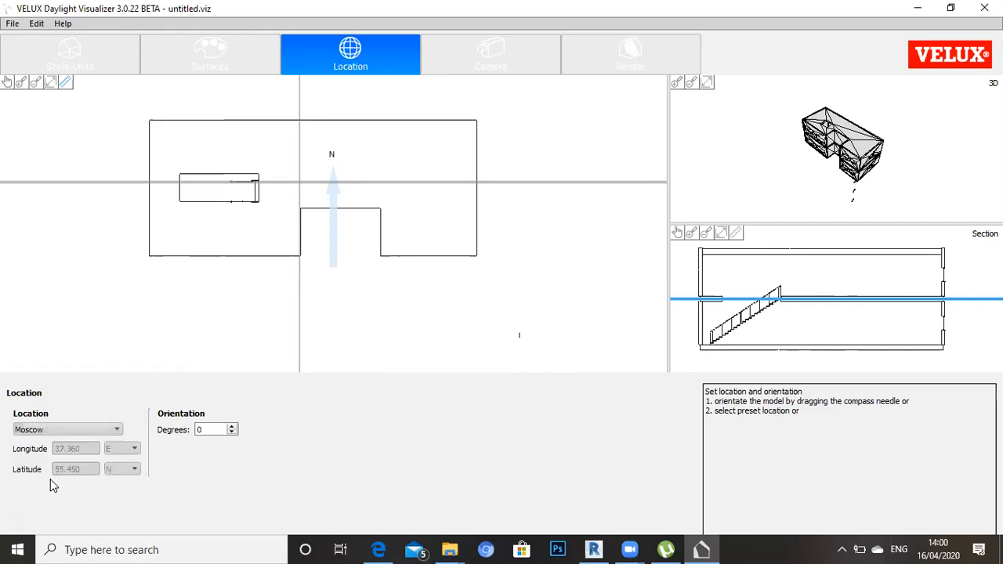
Step: Set the project location to the Istanbul preset
click(69, 429)
scroll(45, 466, up, 2)
scroll(46, 466, up, 3)
scroll(49, 469, down, 1)
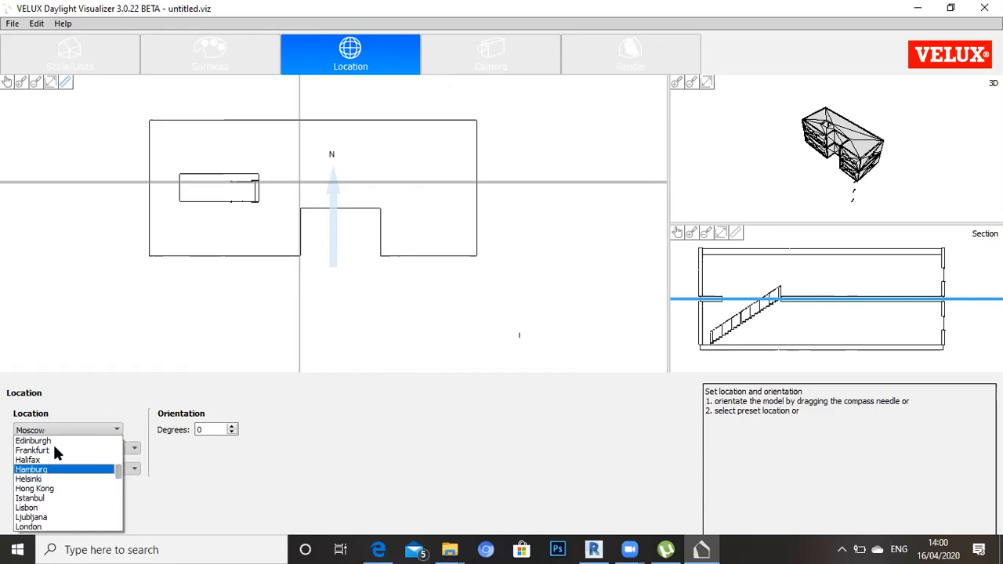
click(58, 497)
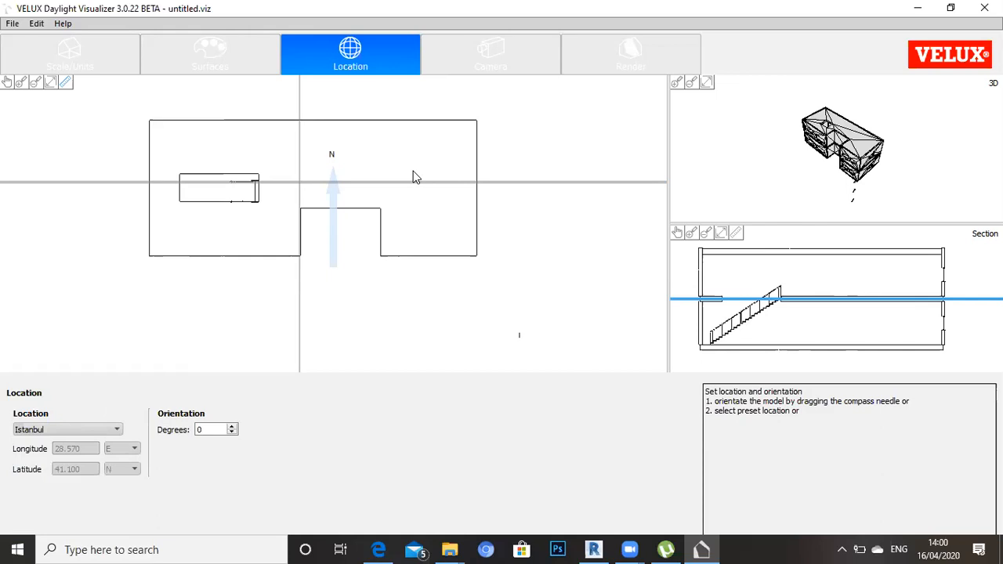
Step: Set the model's orientation to 30 degrees
click(200, 433)
text(300)
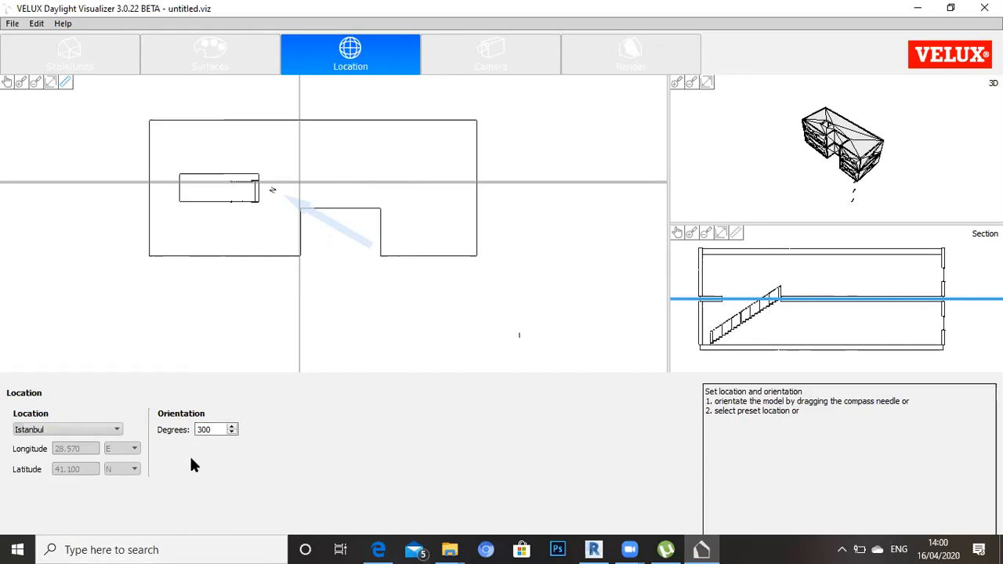
key(BackSpace)
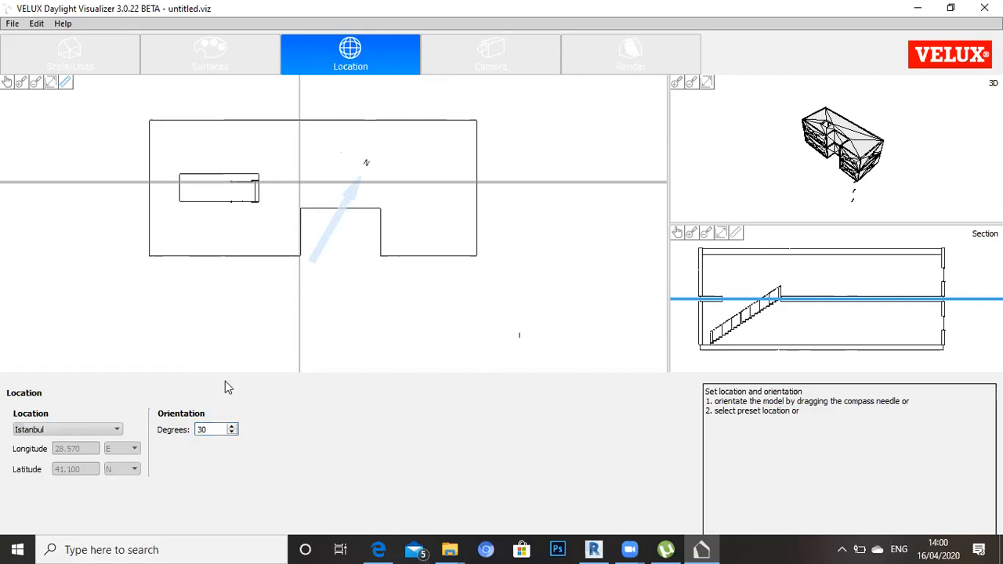
Step: Set the camera to a plan view at 200 mm view height and define a custom output area around the building
click(511, 71)
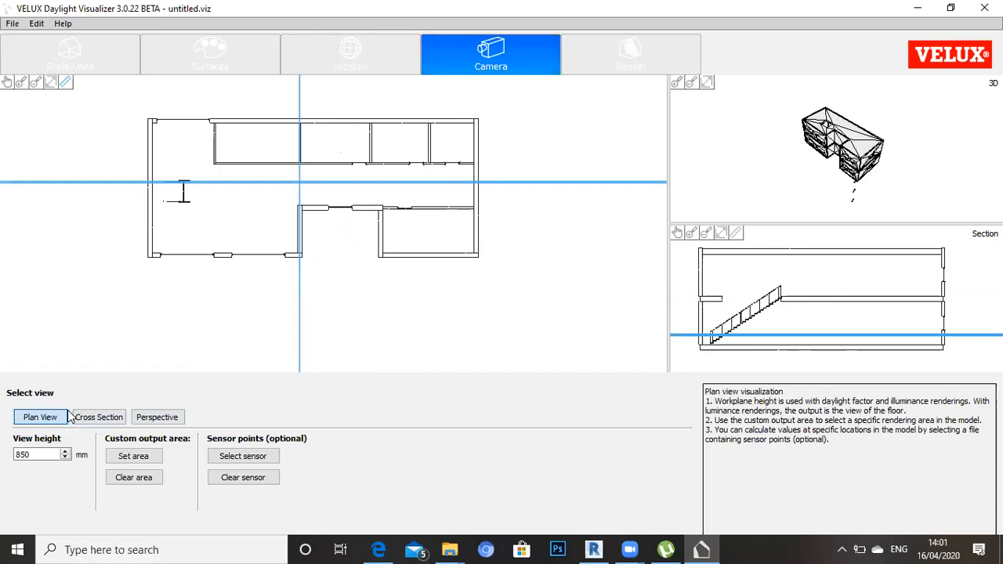
click(162, 417)
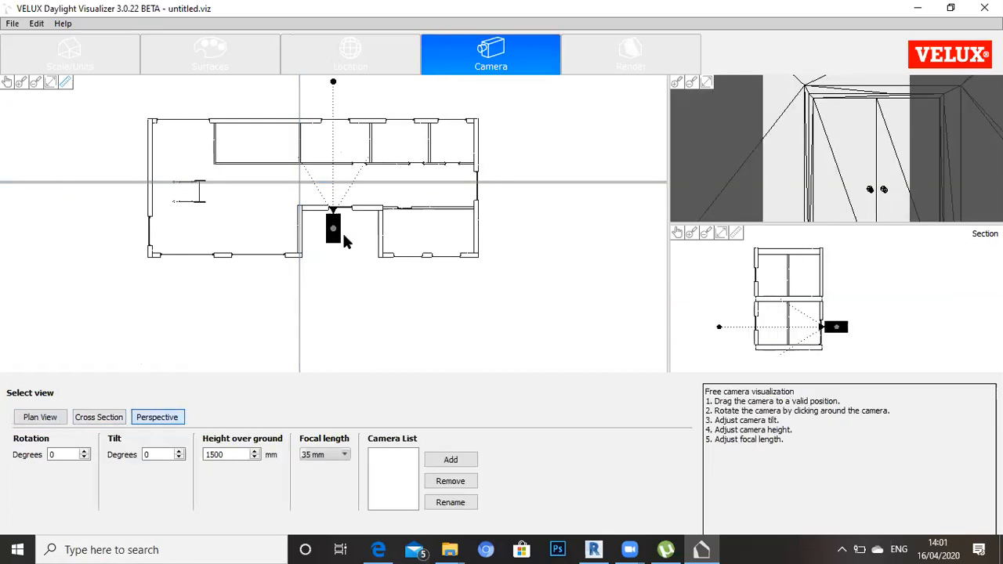
click(47, 417)
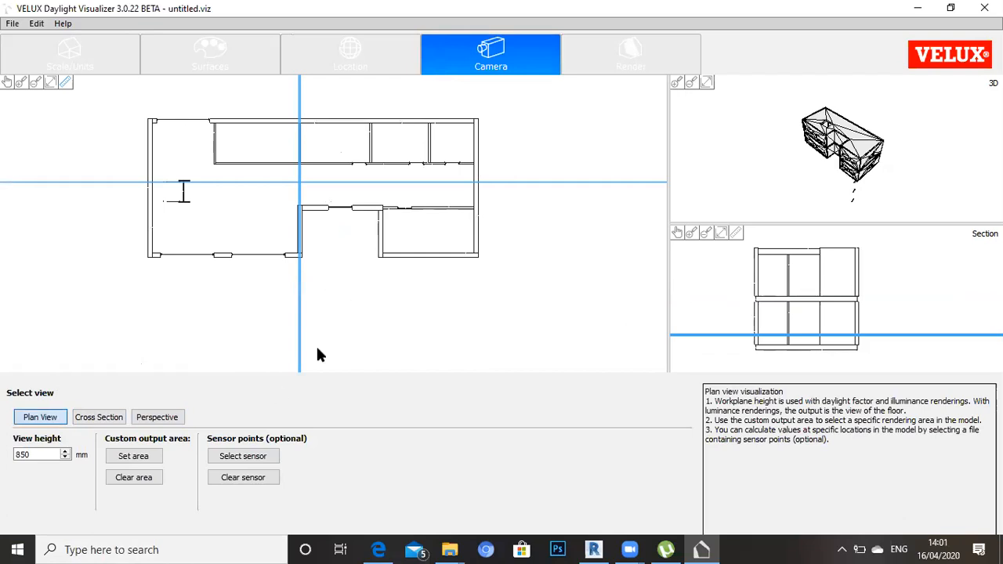
click(65, 461)
click(65, 460)
click(65, 461)
click(66, 460)
click(65, 460)
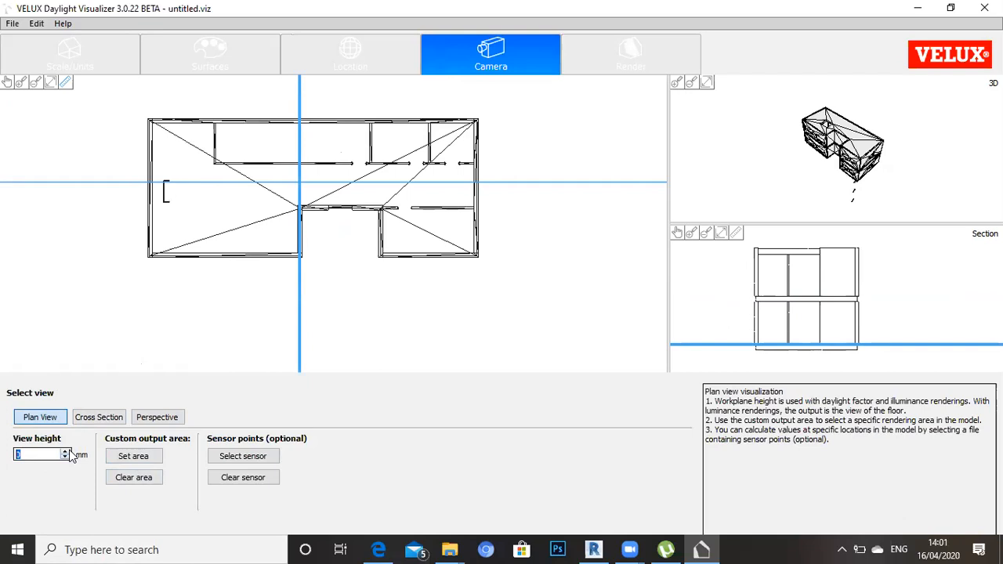
click(70, 453)
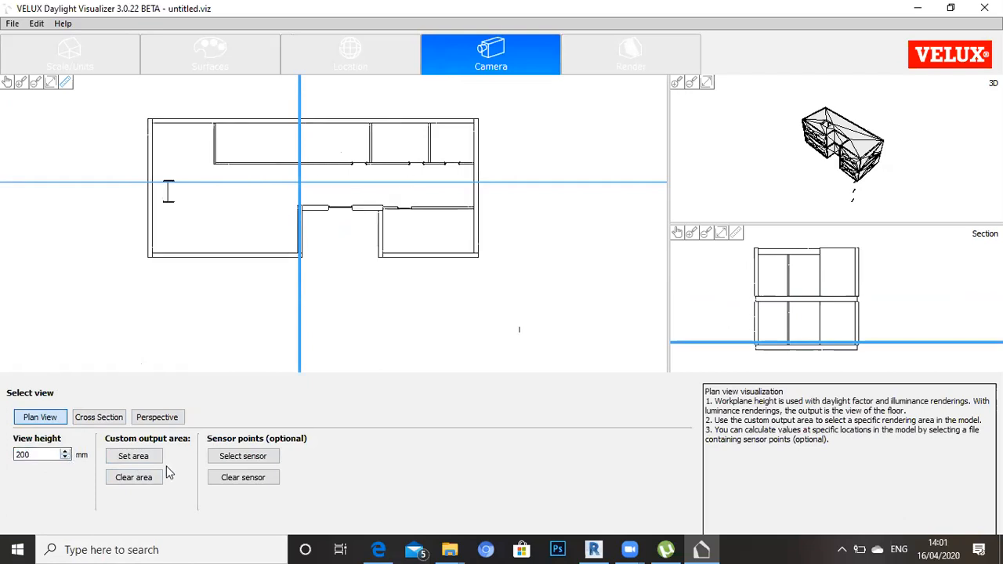
click(133, 456)
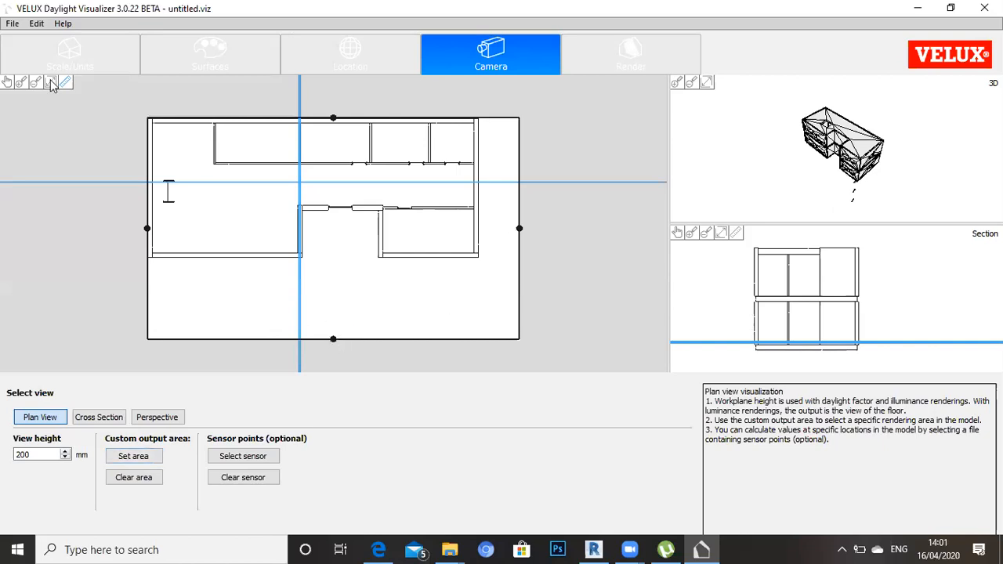
drag(313, 337, 246, 305)
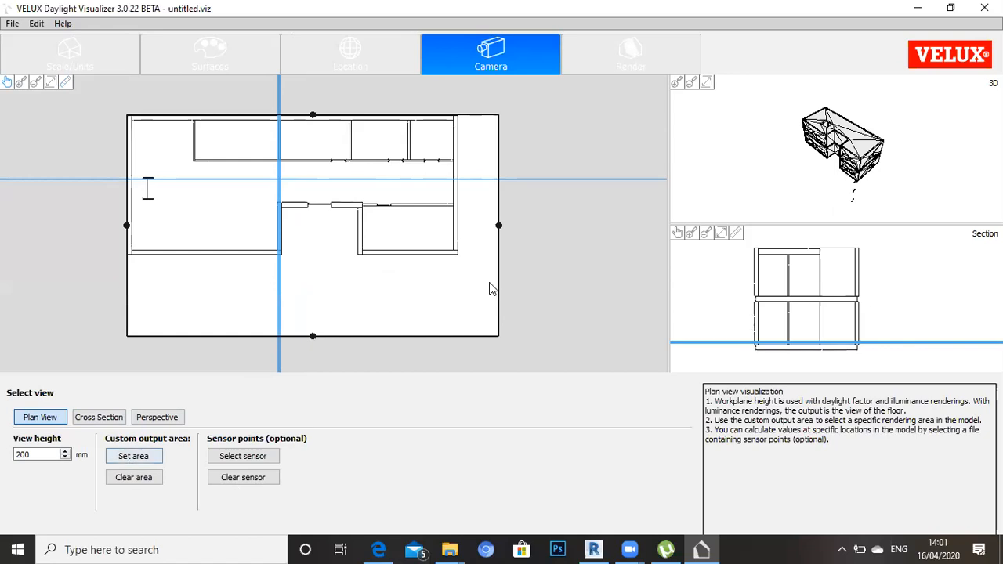
Step: Configure the still image render with the Illuminance render type and the Intermediate (7) sky condition
click(635, 63)
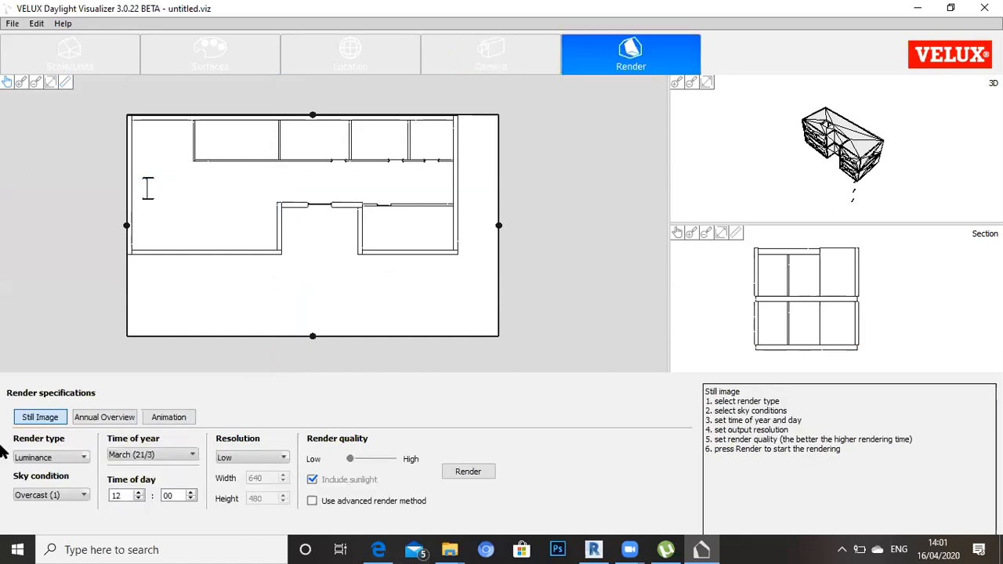
click(78, 465)
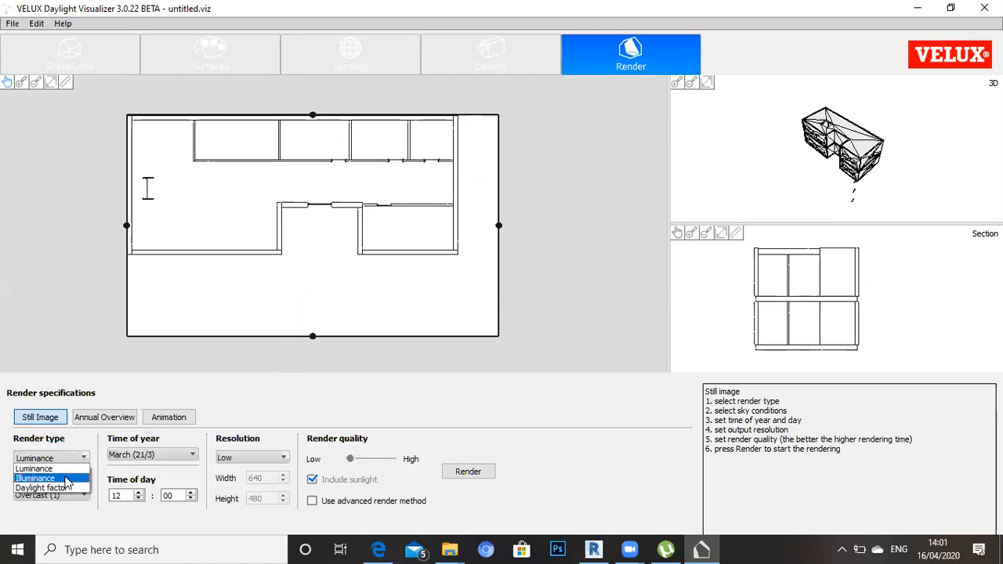
click(68, 479)
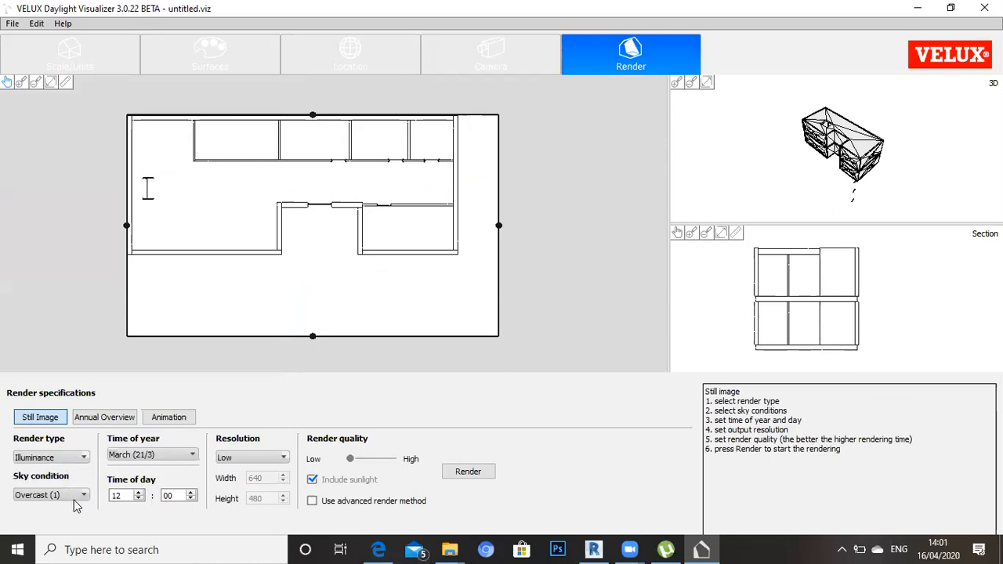
click(74, 498)
click(71, 516)
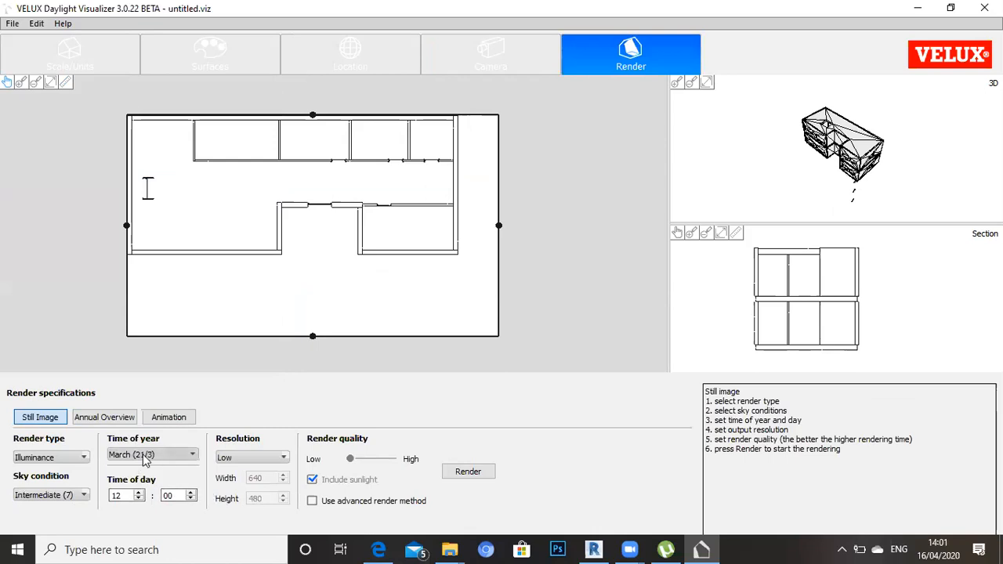
Step: Set the time of day to 13:00 and render the plan view's illuminance
click(123, 497)
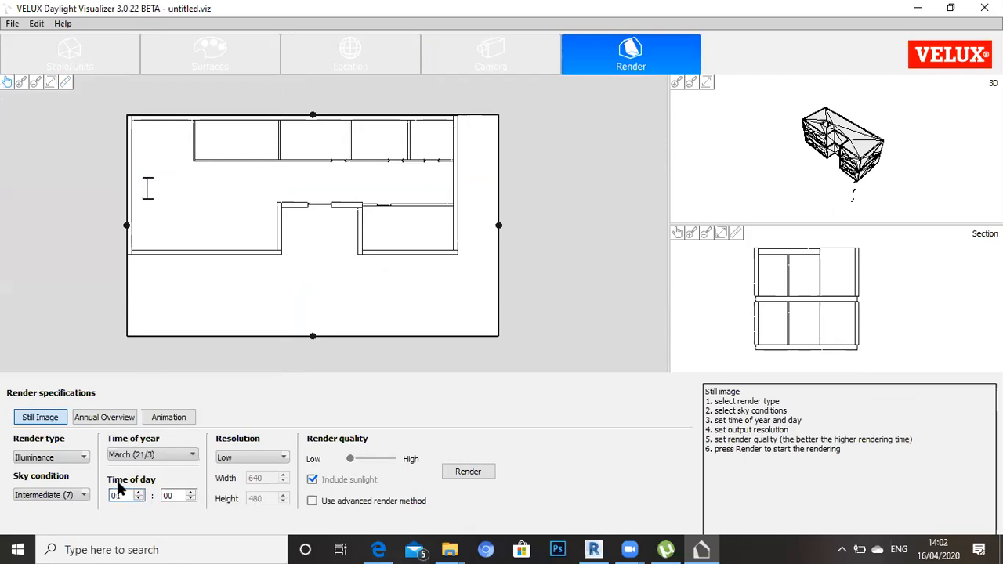
double_click(128, 496)
text(11)
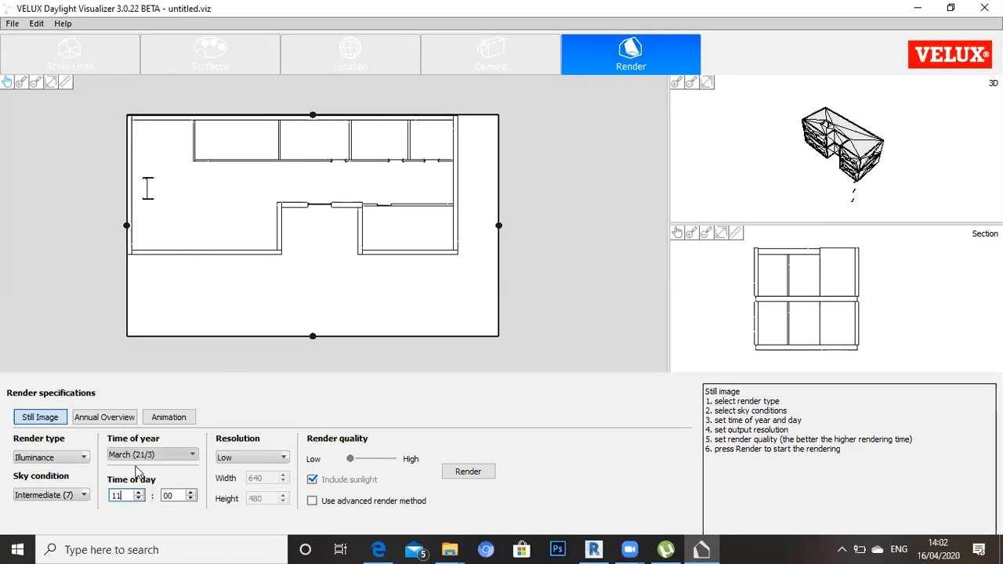
click(139, 493)
click(139, 493)
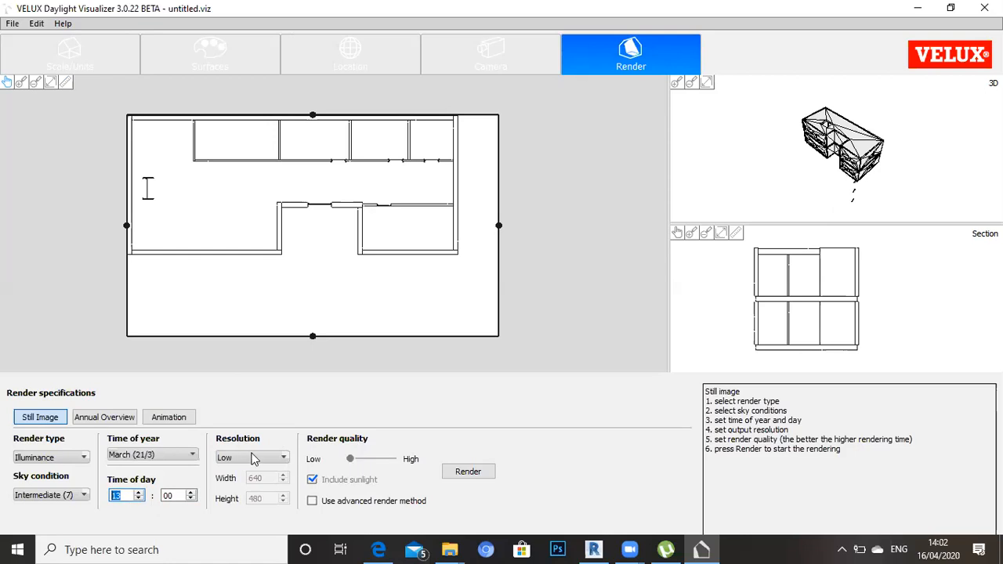
click(352, 458)
click(484, 474)
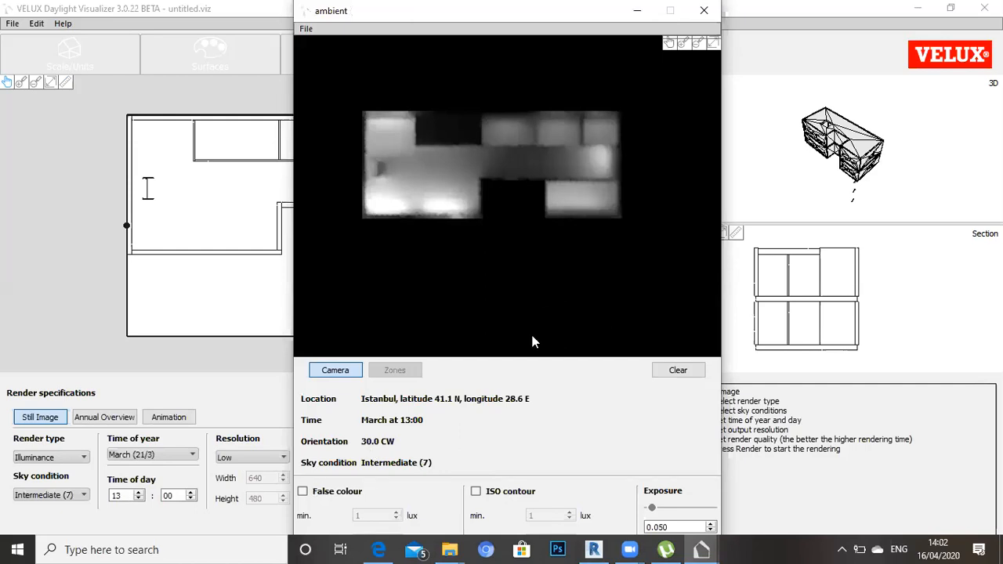
Step: Examine the plan's illuminance render in false colour and with ISO contours, and close the result
click(304, 494)
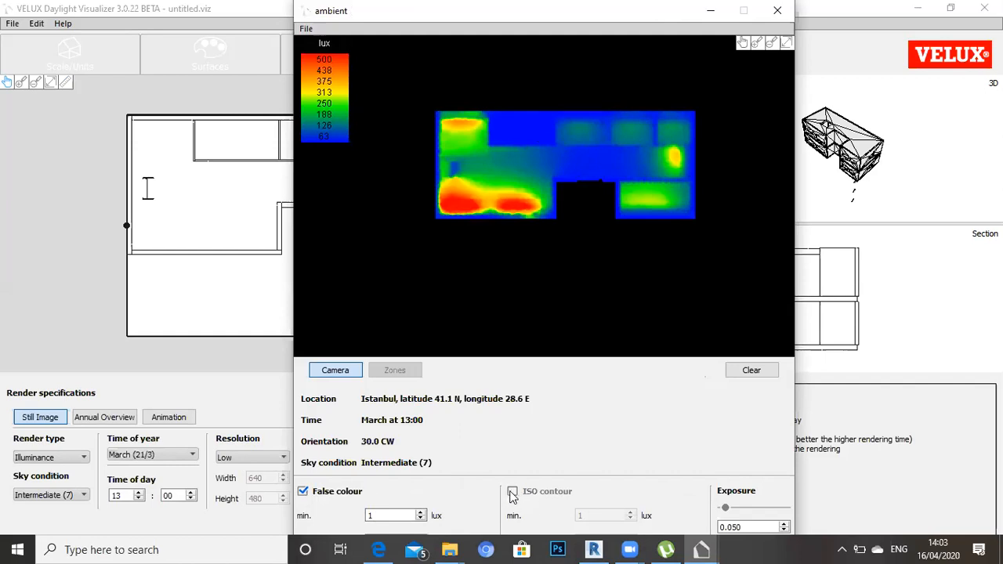
click(304, 492)
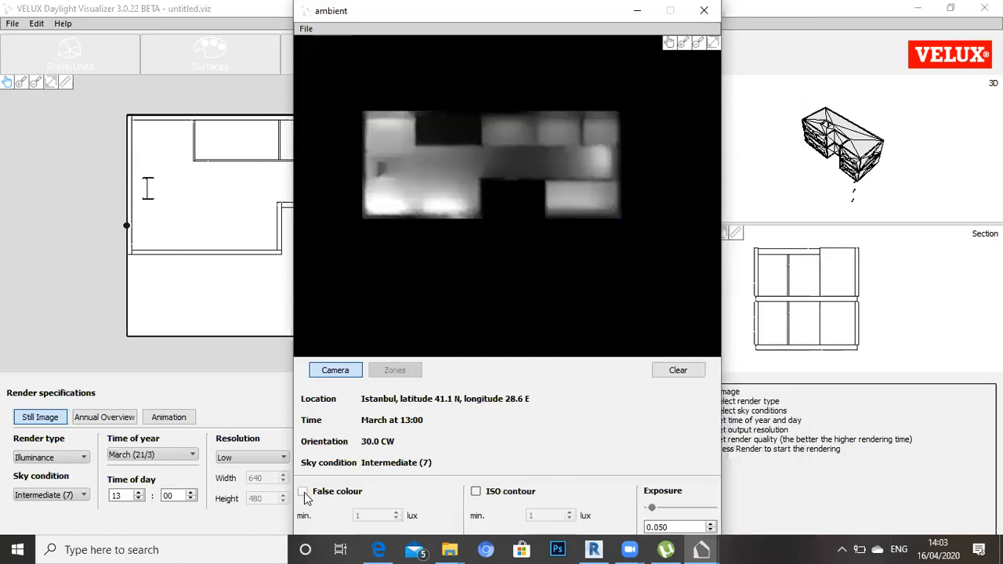
click(476, 492)
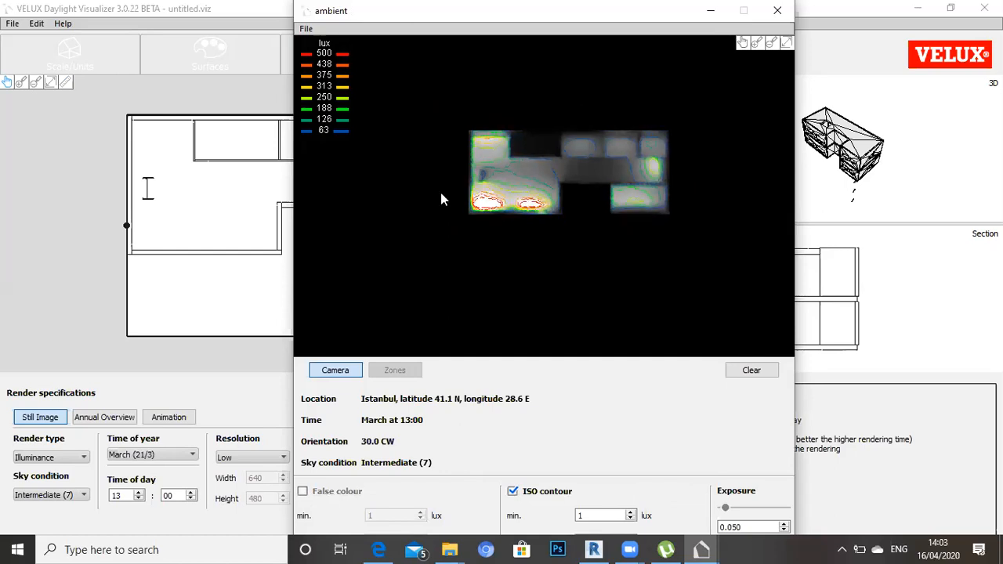
scroll(568, 175, up, 3)
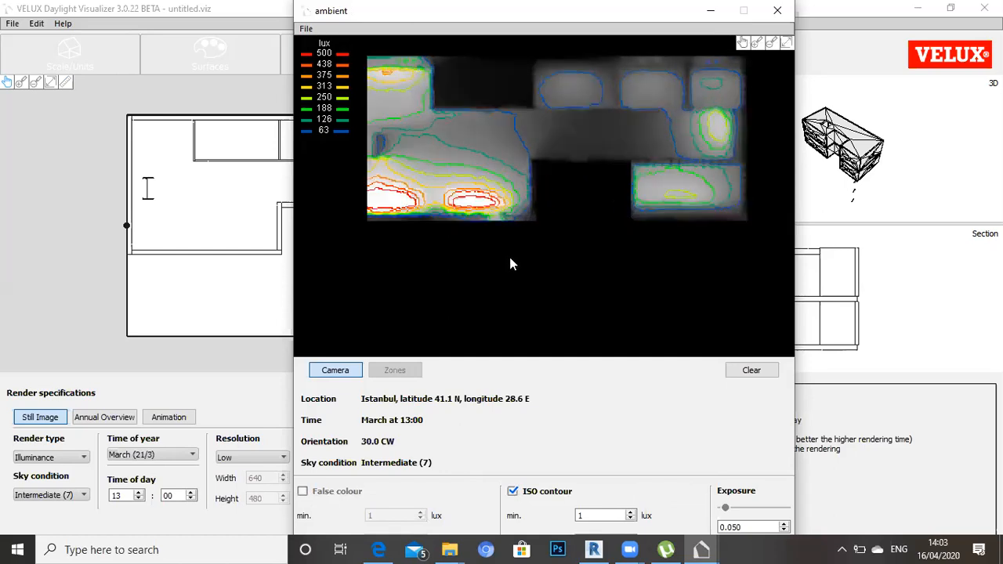
scroll(501, 259, down, 2)
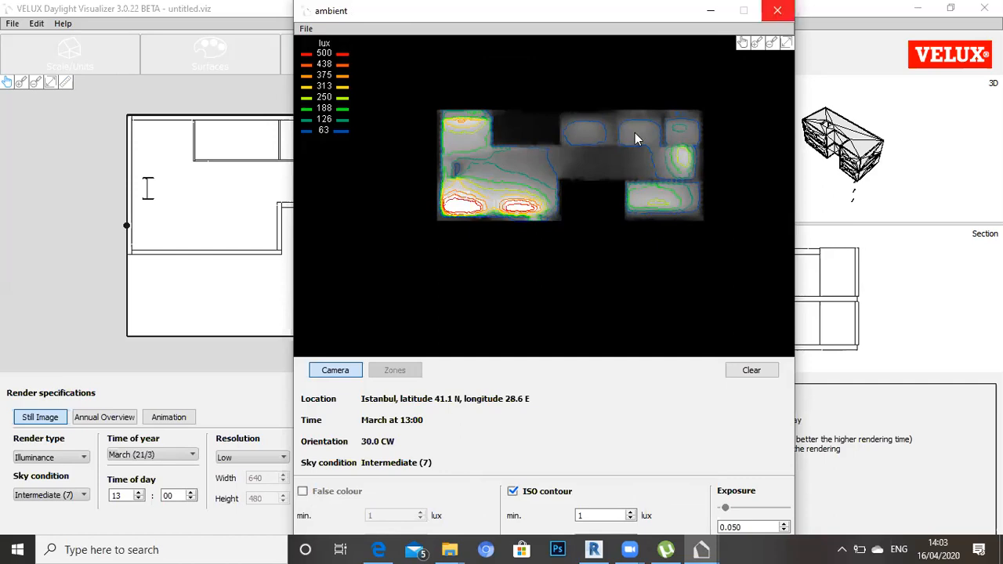
click(777, 10)
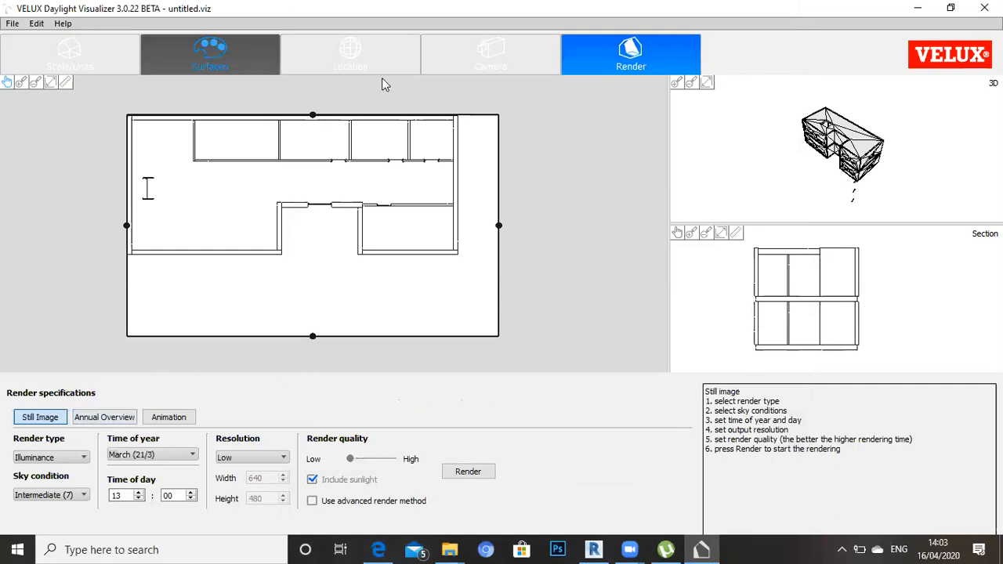
Step: Switch the camera to a cross section, place the horizontal section line through the stair opening and render its illuminance
click(473, 53)
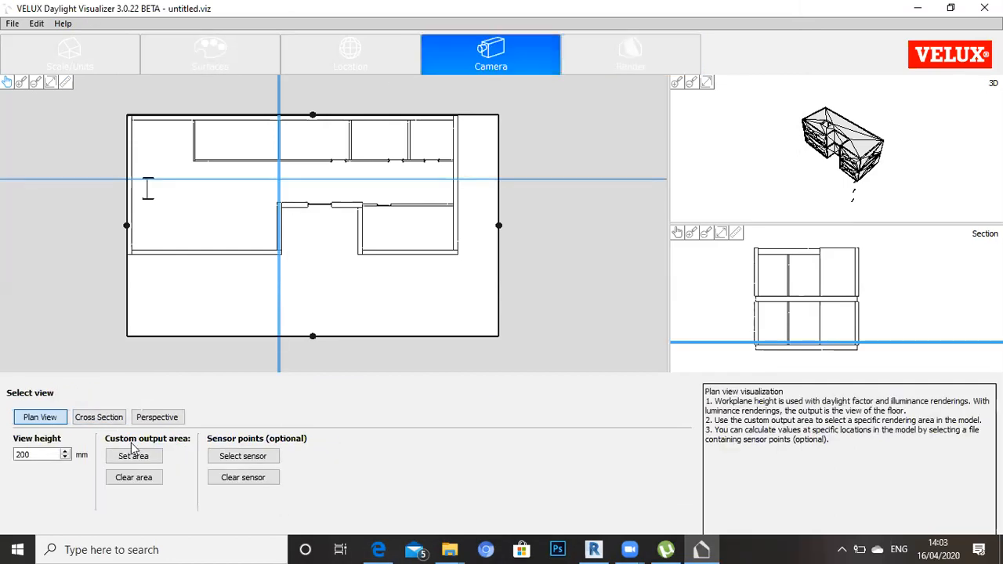
click(99, 417)
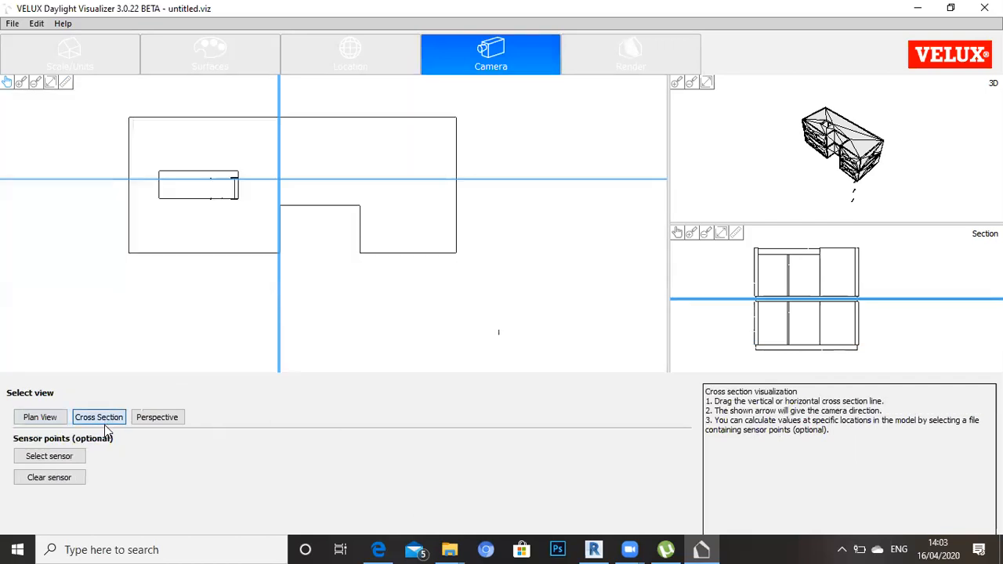
click(67, 477)
drag(347, 179, 373, 182)
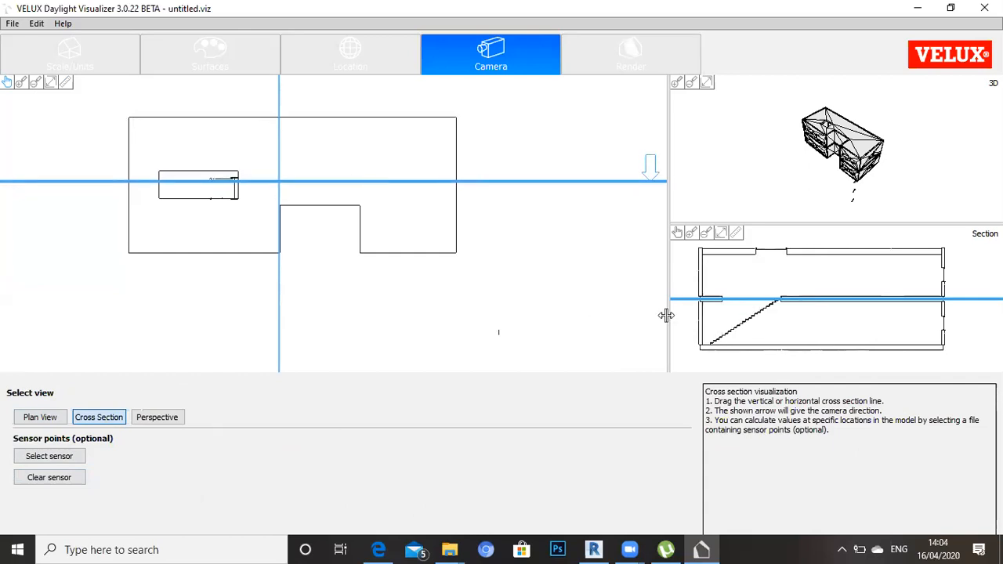
drag(280, 315, 249, 329)
drag(531, 182, 533, 187)
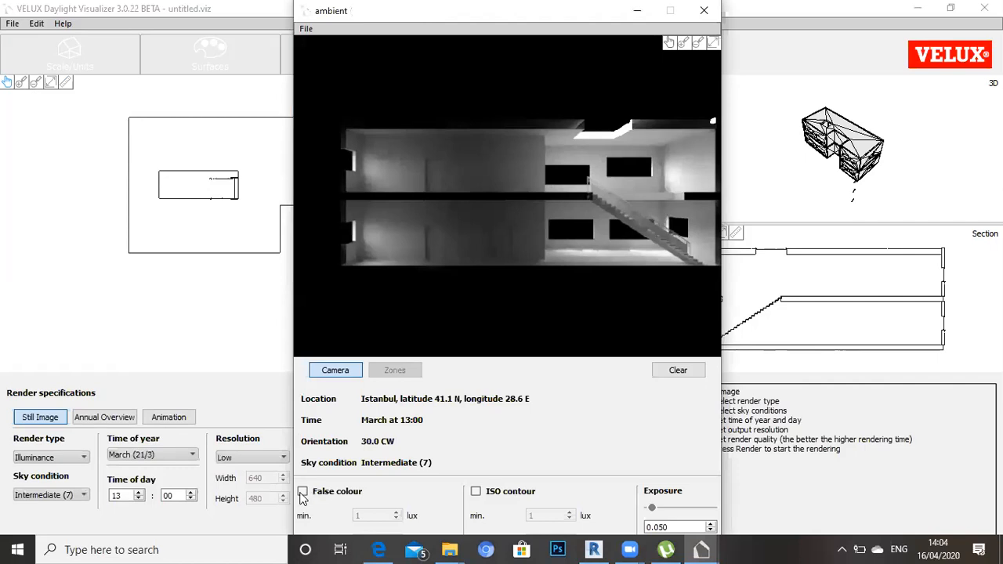
Step: Examine the cross-section render in false colour and with ISO contours, sampling the lux value at a point just below the ground floor
click(302, 491)
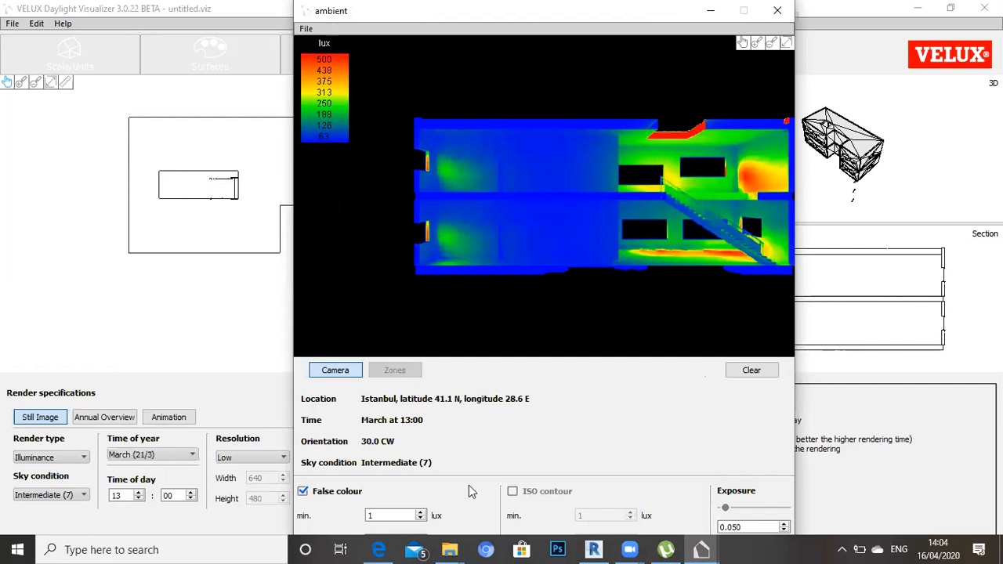
click(304, 492)
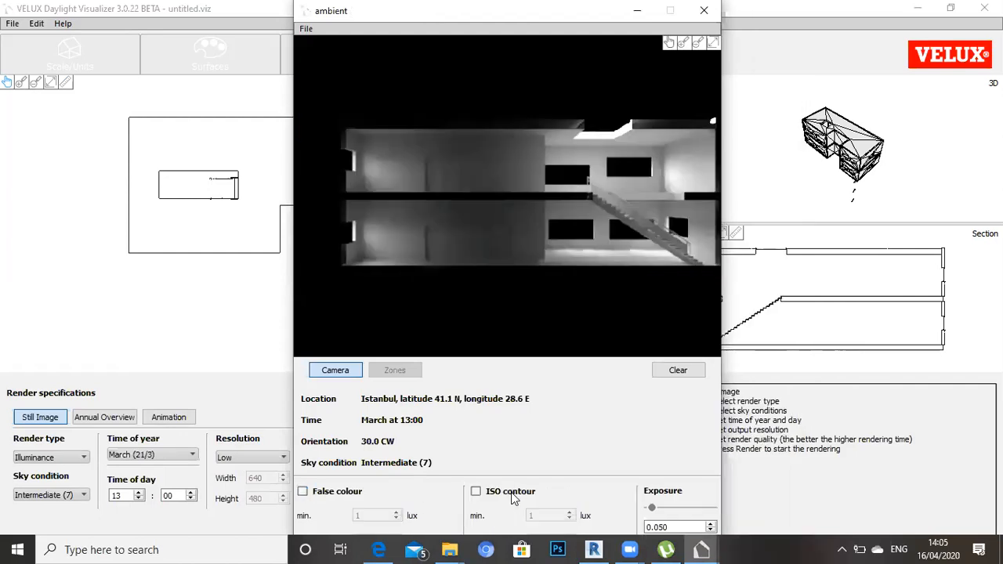
click(513, 492)
scroll(700, 175, down, 1)
scroll(699, 179, up, 2)
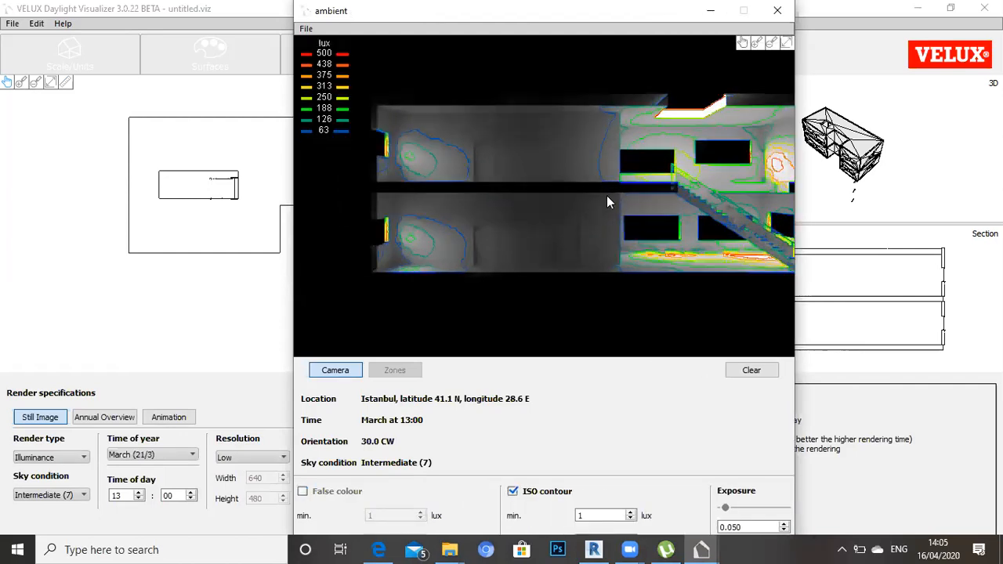
scroll(606, 195, up, 1)
scroll(607, 195, down, 1)
click(598, 291)
scroll(706, 138, down, 1)
scroll(706, 138, up, 1)
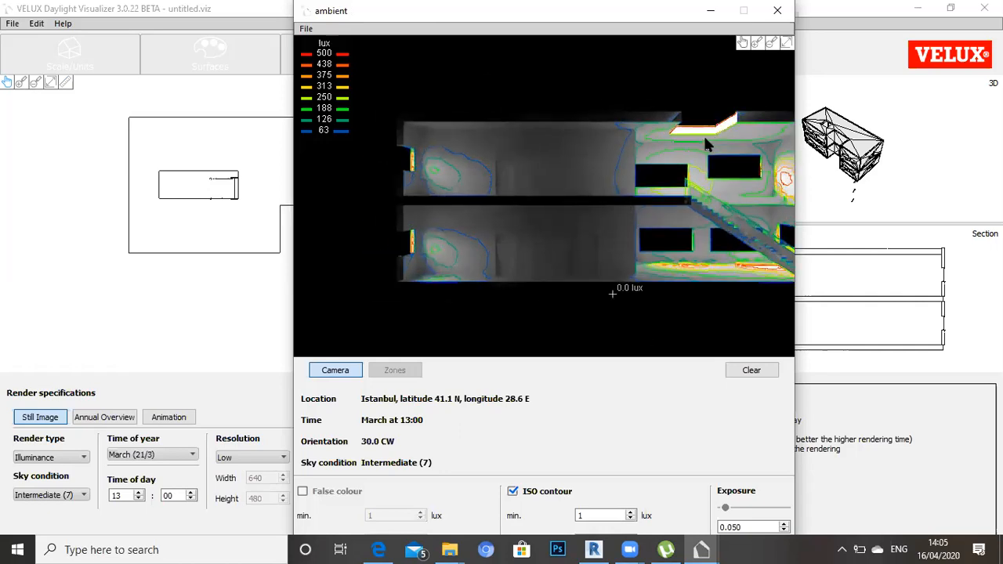
scroll(706, 143, up, 1)
scroll(708, 148, down, 1)
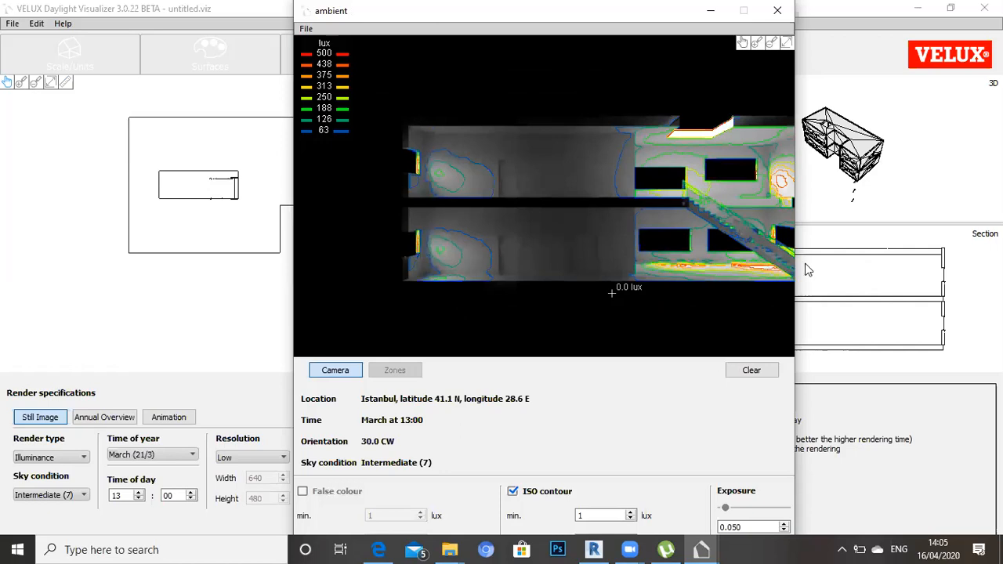
scroll(398, 265, up, 1)
scroll(397, 265, down, 1)
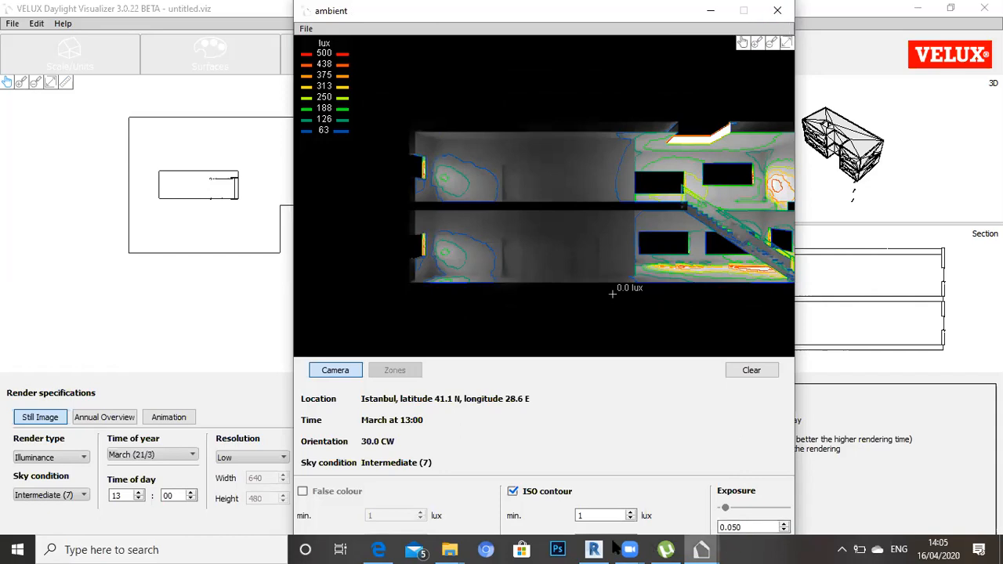
mouse_move(629, 548)
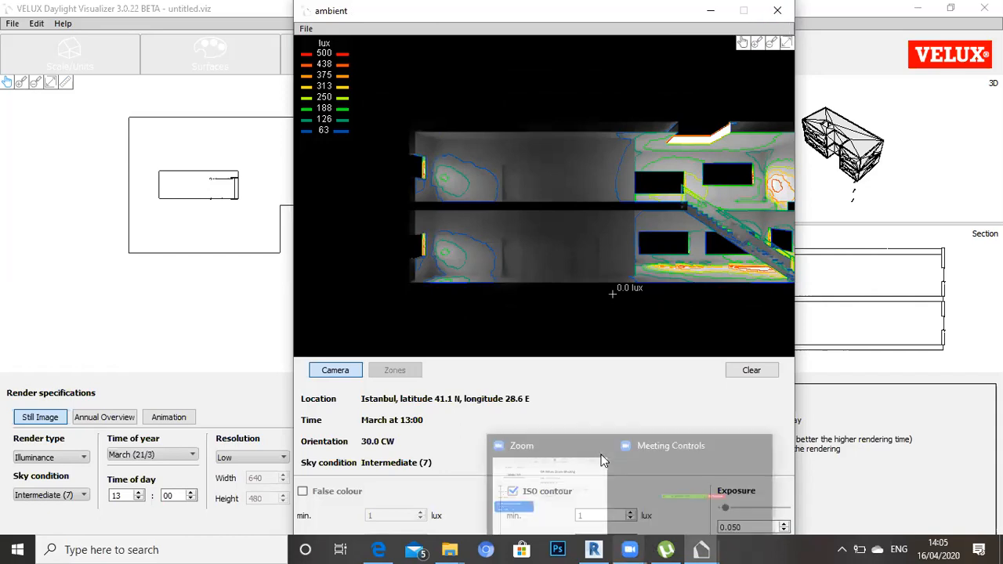